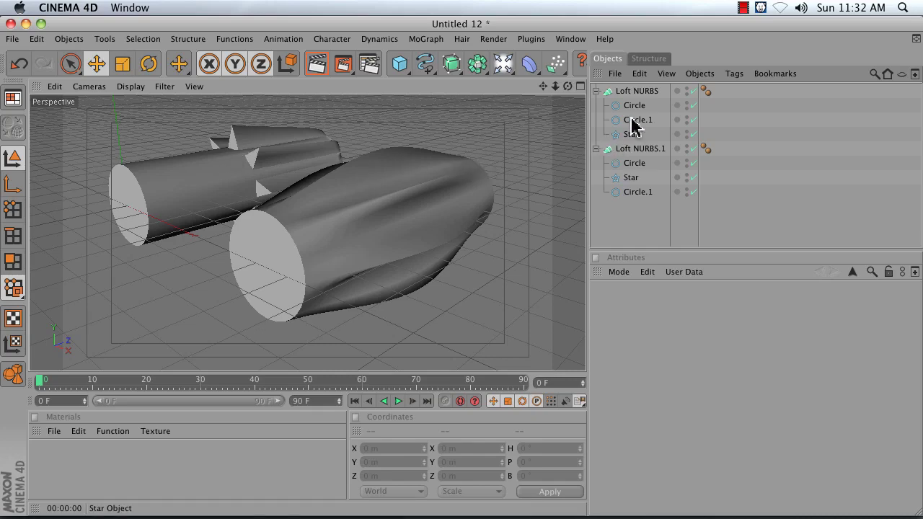
Examine the two Loft NURBS objects and the order of the circle and star splines inside the first one
{"action": "left_click", "coordinate": [634, 148]}
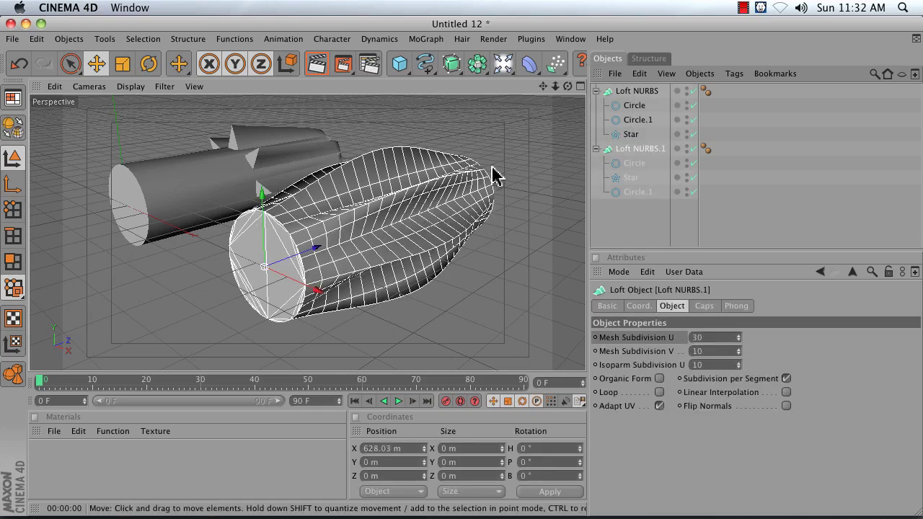
{"action": "left_click", "coordinate": [637, 92]}
{"action": "left_click_drag", "start_coordinate": [546, 87], "coordinate": [479, 142]}
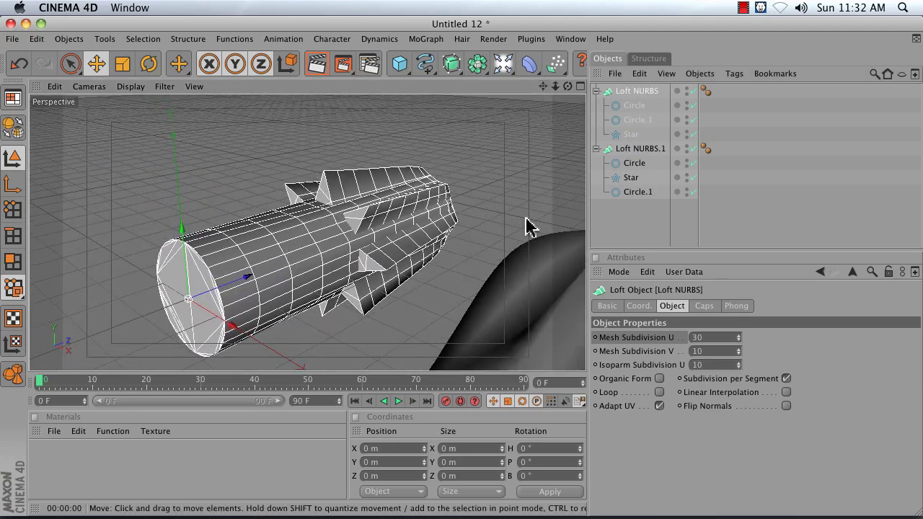
{"action": "left_click", "coordinate": [634, 225]}
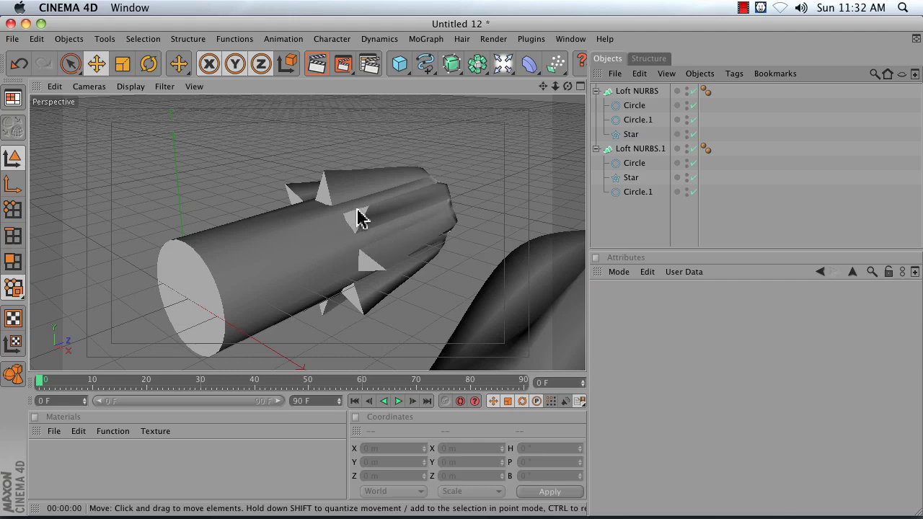
{"action": "left_click", "coordinate": [630, 92]}
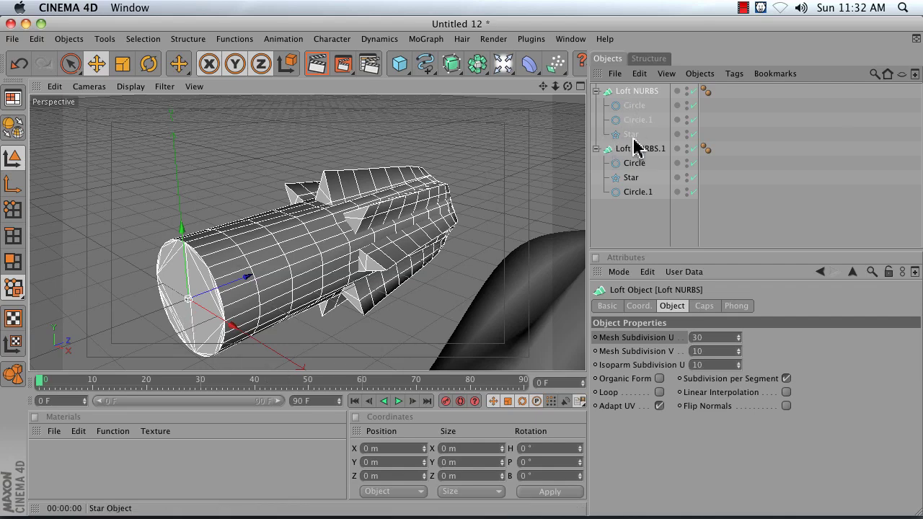
{"action": "left_click", "coordinate": [624, 107]}
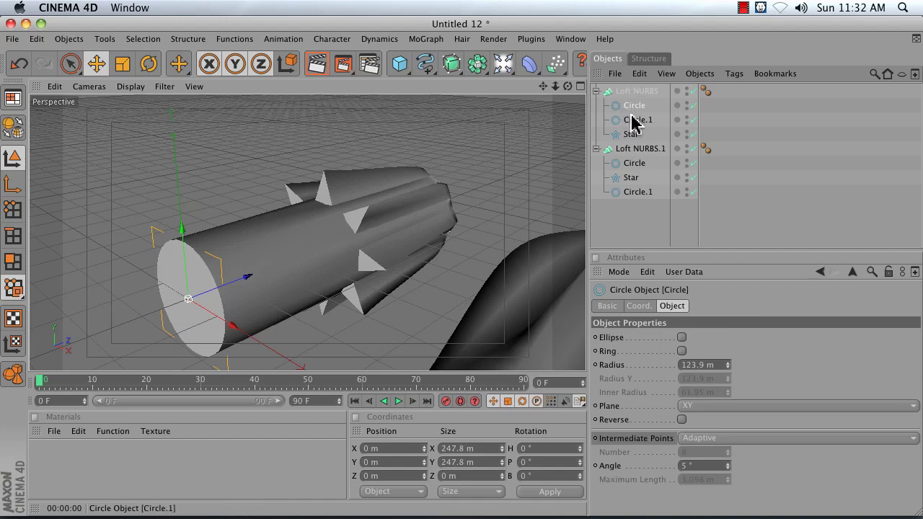
{"action": "left_click", "coordinate": [633, 121]}
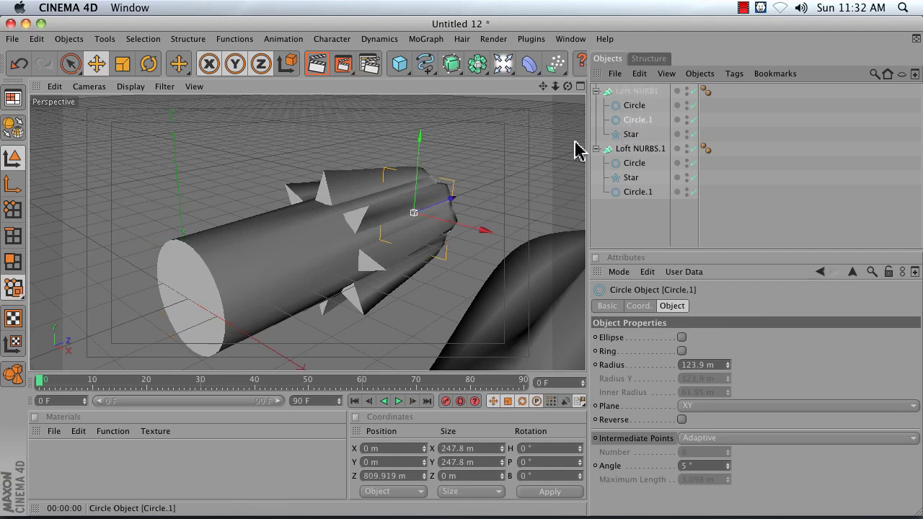
{"action": "left_click", "coordinate": [632, 136]}
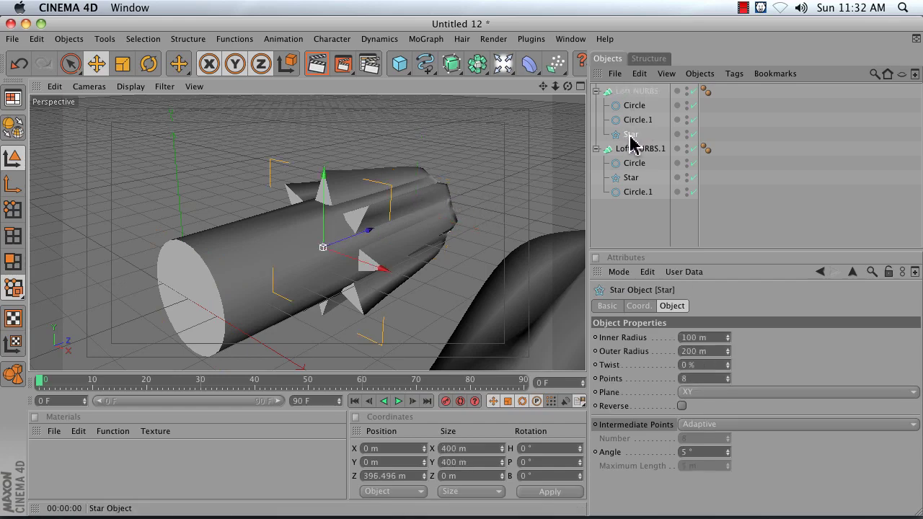
{"action": "left_click", "coordinate": [629, 110]}
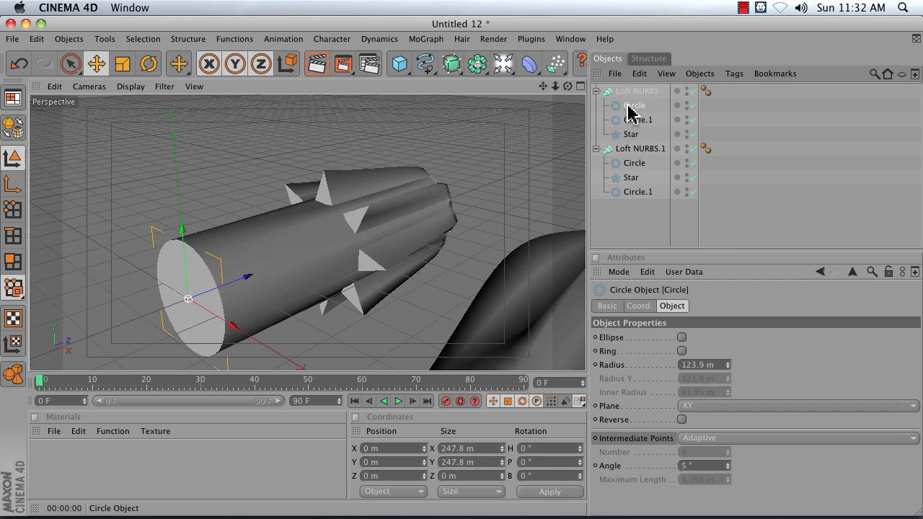
{"action": "left_click", "coordinate": [632, 136]}
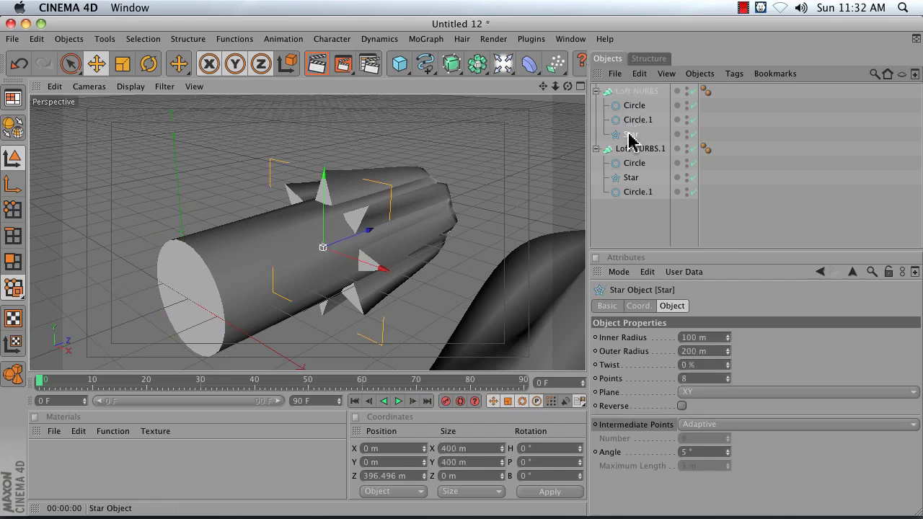
Reorder the first Loft NURBS children so that Star sits between Circle and Circle.1
{"action": "left_click", "coordinate": [631, 121]}
{"action": "left_click", "coordinate": [630, 135]}
{"action": "left_click_drag", "start_coordinate": [629, 142], "coordinate": [632, 121]}
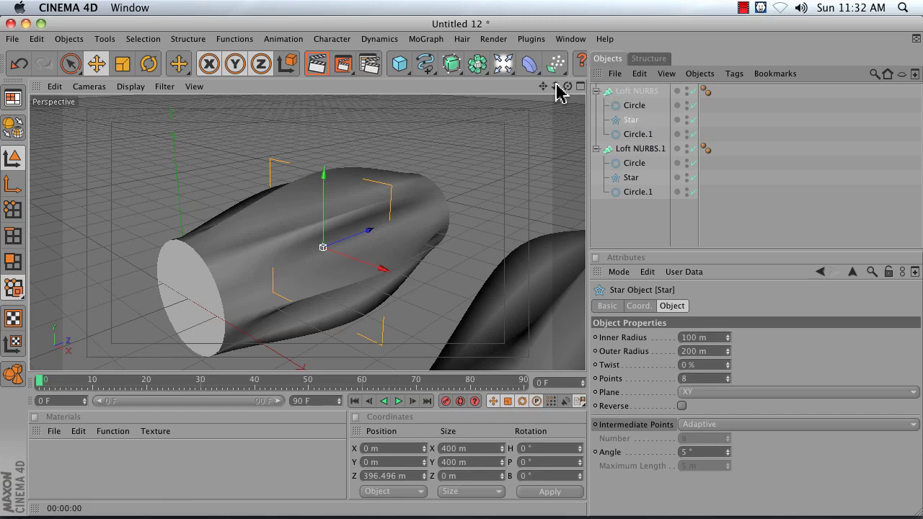
Duplicate Circle.1 inside the first Loft NURBS and move the copy along Z to about 1333 m
{"action": "left_click_drag", "start_coordinate": [544, 86], "coordinate": [548, 93]}
{"action": "left_click", "coordinate": [624, 135]}
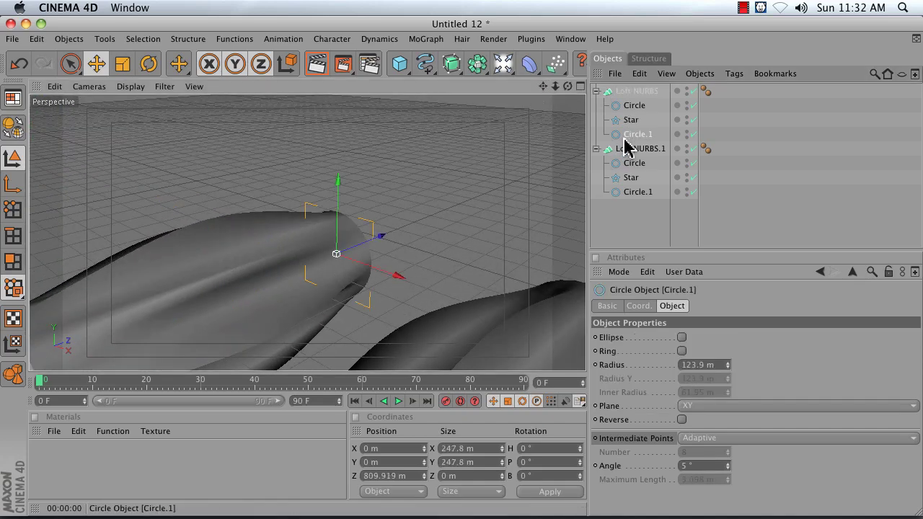
{"action": "left_click_drag", "start_coordinate": [626, 137], "coordinate": [628, 143], "text": "ctrl"}
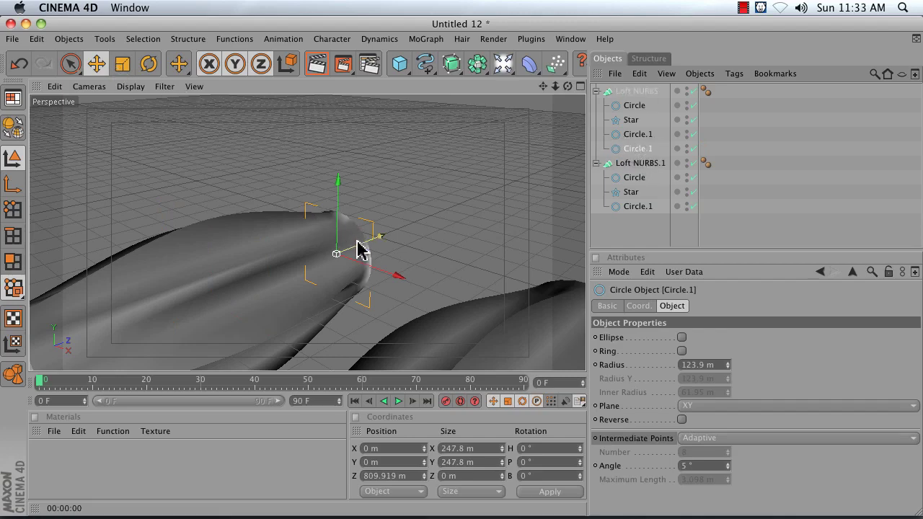
{"action": "left_click_drag", "start_coordinate": [357, 249], "coordinate": [469, 201]}
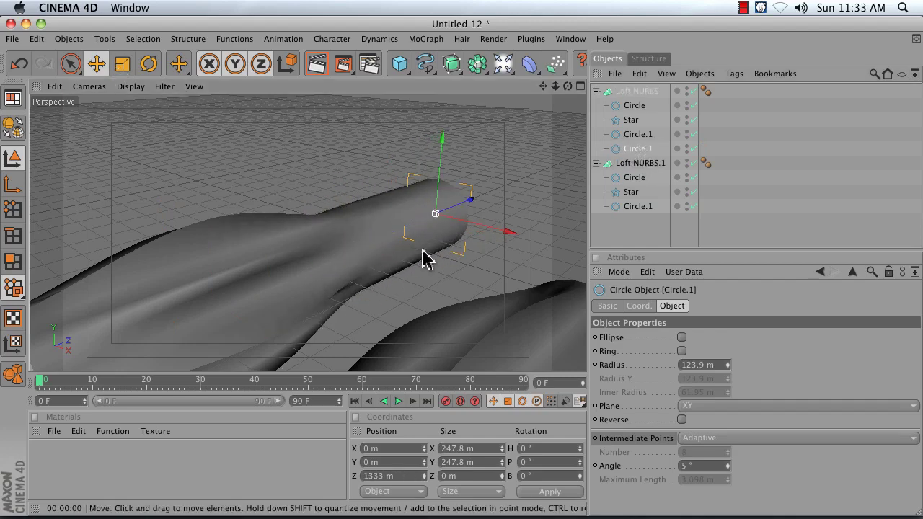
{"action": "left_click_drag", "start_coordinate": [544, 87], "coordinate": [544, 87]}
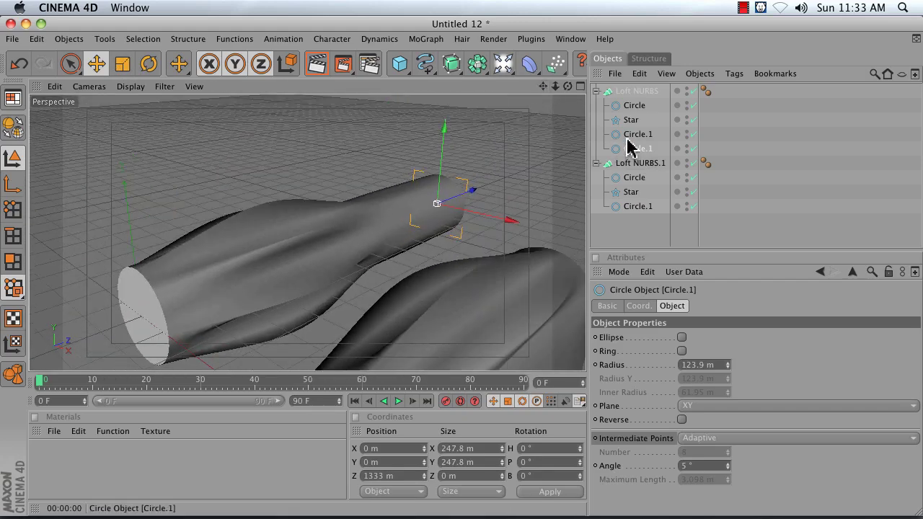
Try placing the middle Circle.1 above Star in the first Loft NURBS, and return it below Star
{"action": "left_click_drag", "start_coordinate": [627, 147], "coordinate": [630, 121]}
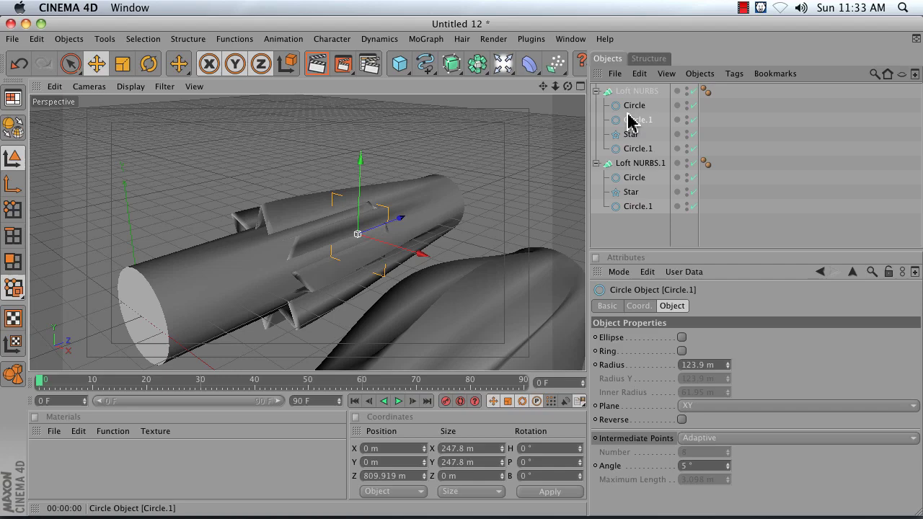
{"action": "left_click", "coordinate": [624, 108]}
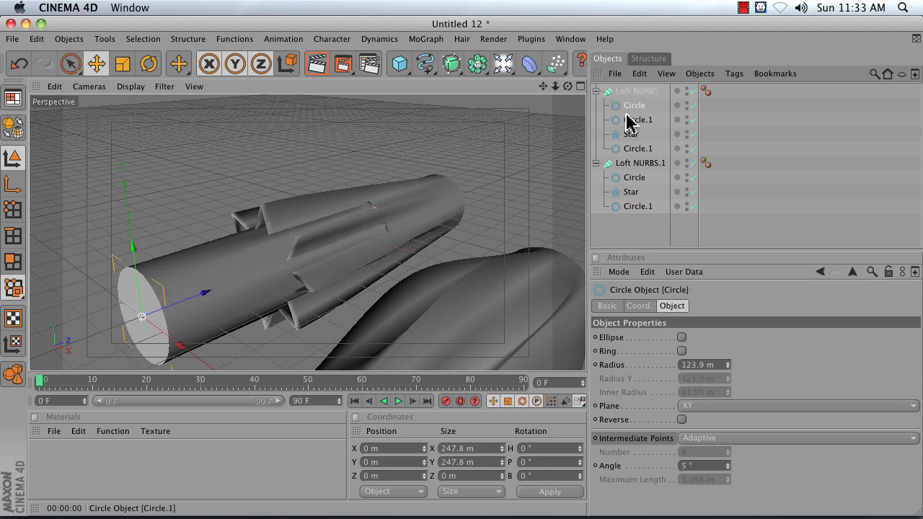
{"action": "left_click", "coordinate": [627, 120]}
{"action": "left_click", "coordinate": [631, 134]}
{"action": "left_click_drag", "start_coordinate": [630, 120], "coordinate": [633, 147]}
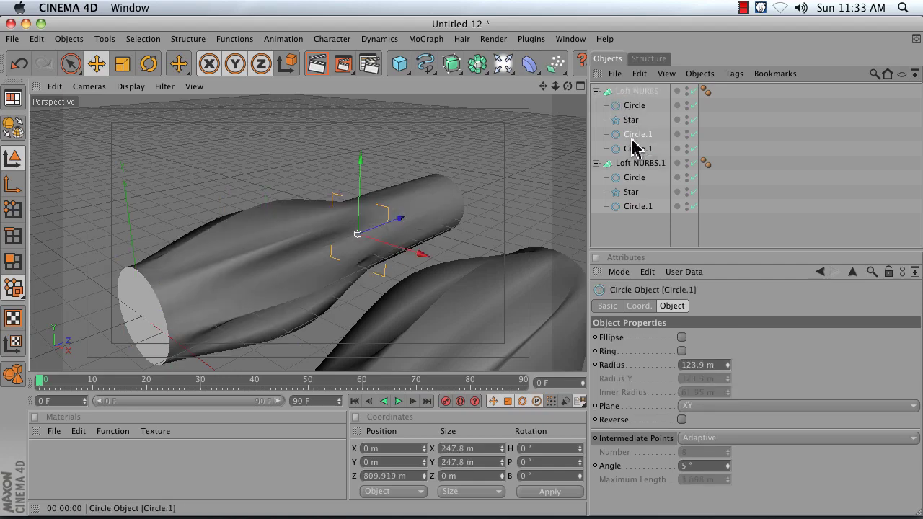
Switch to the Untitled 13 document, render the perspective view and frame the first flower-shaped loft
{"action": "left_click", "coordinate": [569, 39]}
{"action": "left_click", "coordinate": [591, 418]}
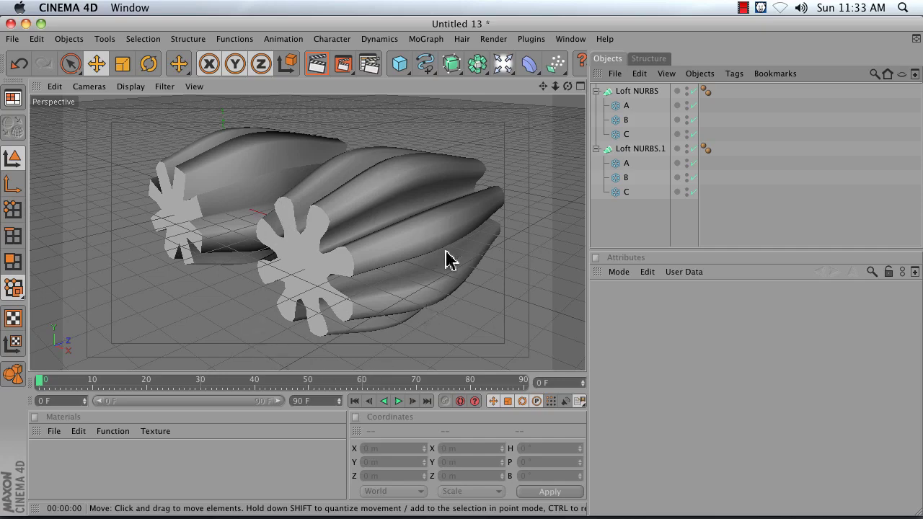
{"action": "left_click", "coordinate": [317, 63]}
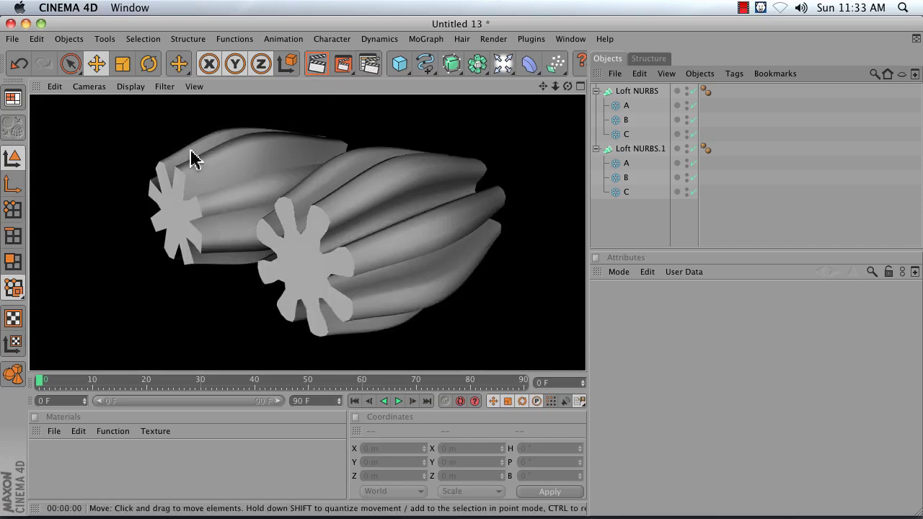
{"action": "left_click_drag", "start_coordinate": [544, 86], "coordinate": [546, 88]}
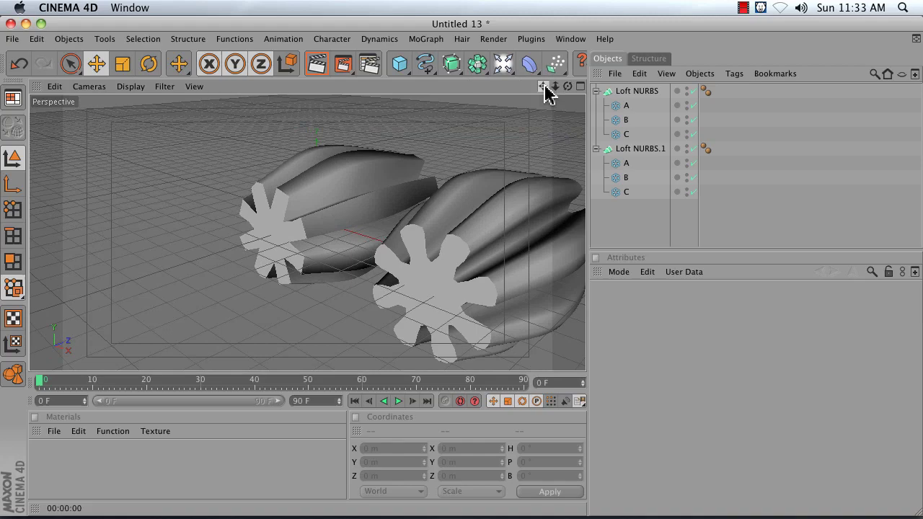
{"action": "right_click_drag", "start_coordinate": [546, 87], "coordinate": [548, 87]}
{"action": "left_click_drag", "start_coordinate": [544, 87], "coordinate": [541, 89]}
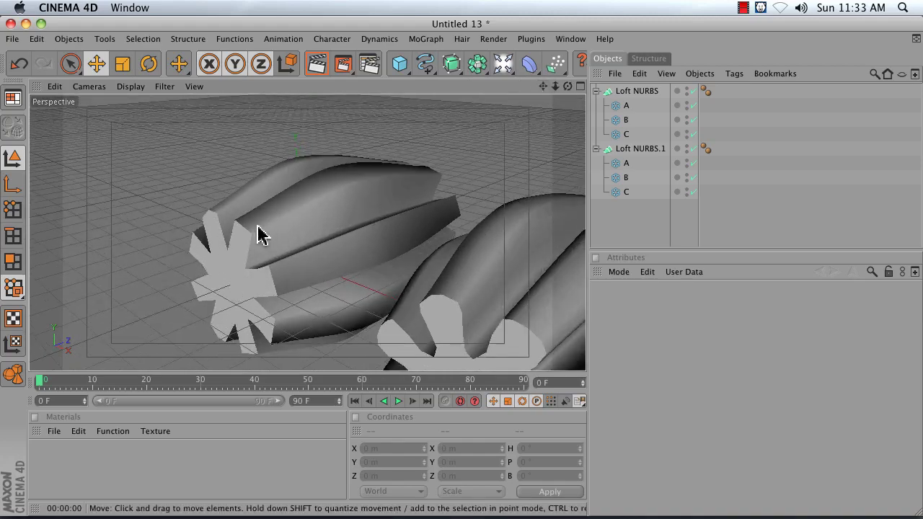
Set the first Loft NURBS's Mesh Subdivision U to 123 and render the perspective view
{"action": "left_click", "coordinate": [626, 93]}
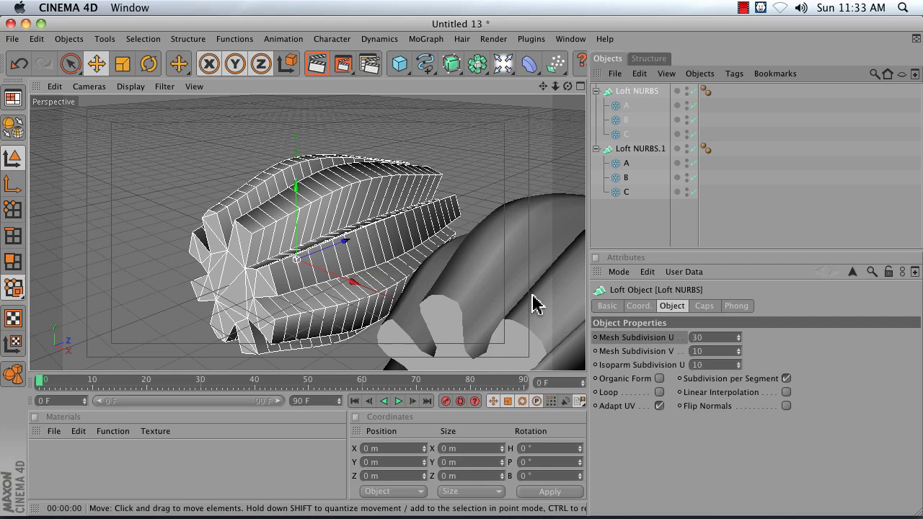
{"action": "left_click", "coordinate": [660, 353]}
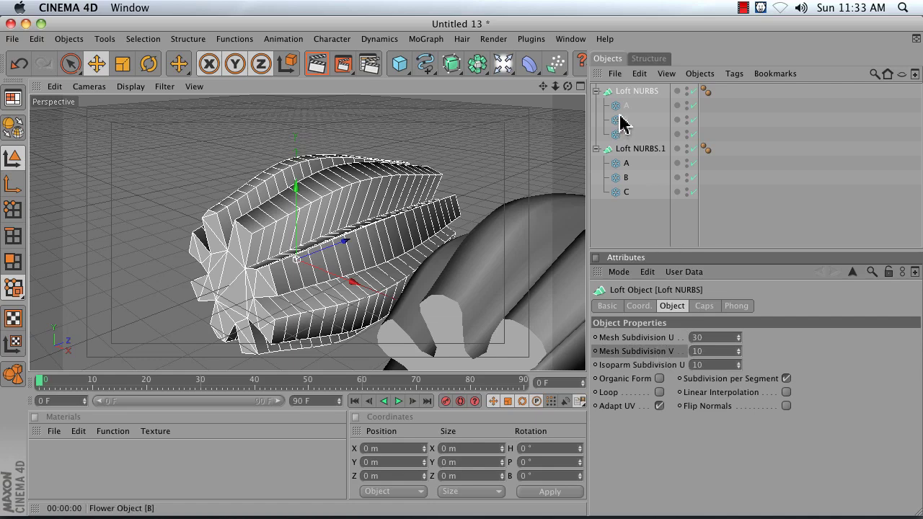
{"action": "left_click", "coordinate": [633, 92]}
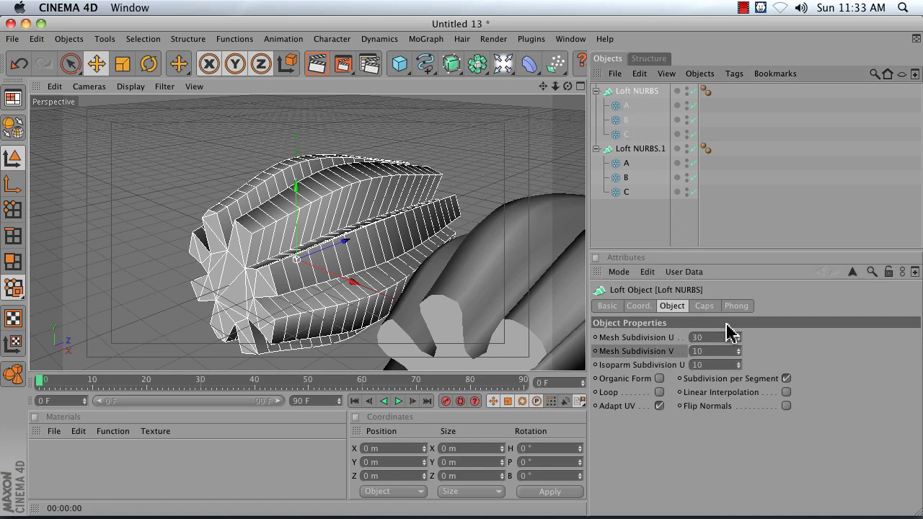
{"action": "left_click", "coordinate": [633, 339]}
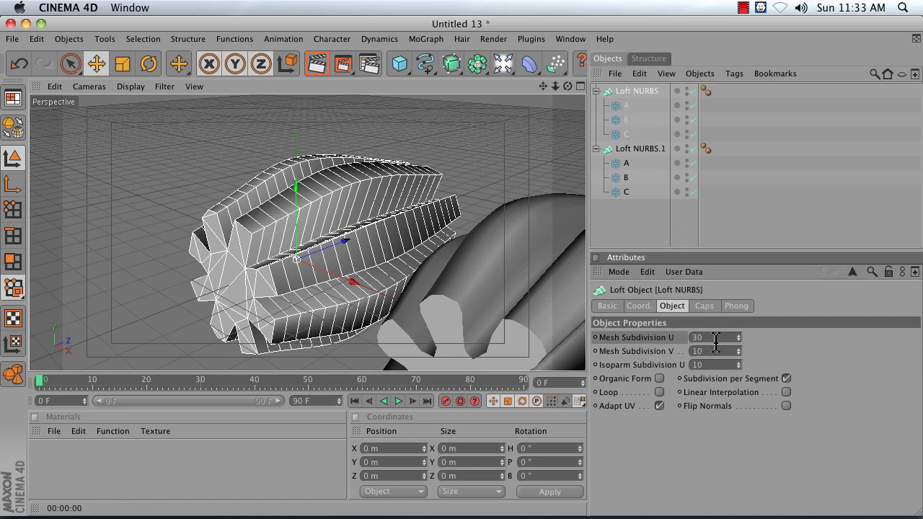
{"action": "left_click_drag", "start_coordinate": [738, 337], "coordinate": [738, 287]}
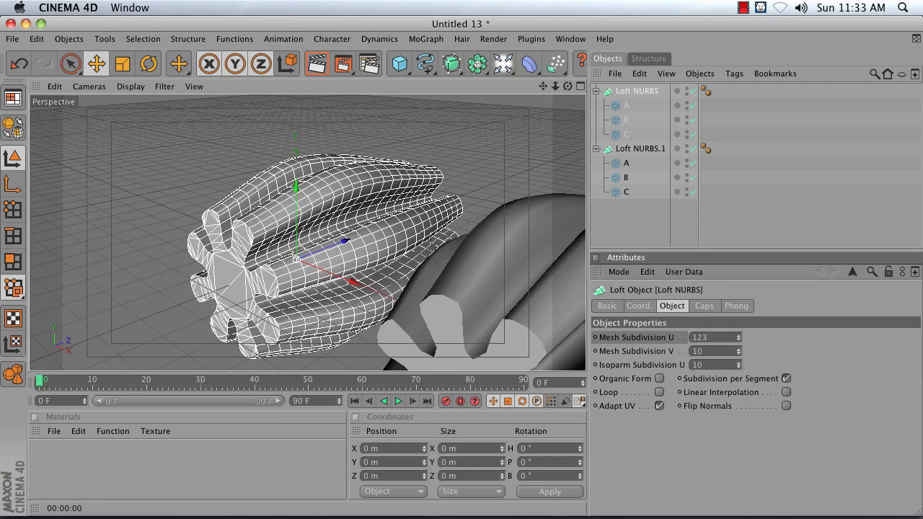
{"action": "left_click", "coordinate": [317, 64]}
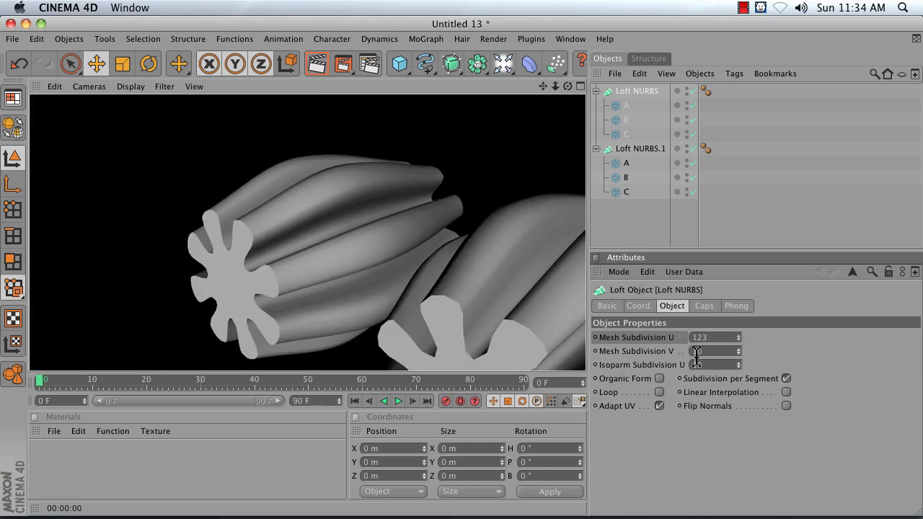
Try a Mesh Subdivision V of 6 on the first Loft NURBS and return it to 10
{"action": "left_click", "coordinate": [671, 350]}
{"action": "left_click_drag", "start_coordinate": [741, 353], "coordinate": [742, 368]}
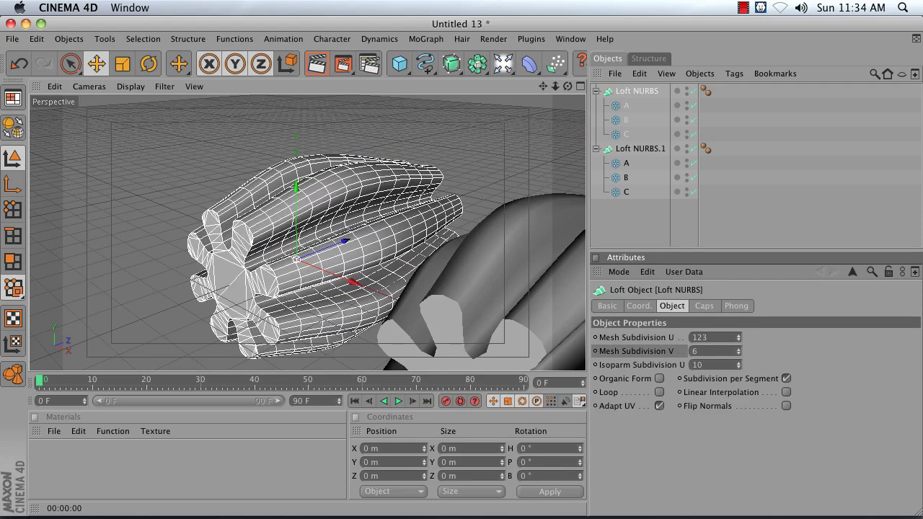
{"action": "left_click_drag", "start_coordinate": [739, 352], "coordinate": [740, 338]}
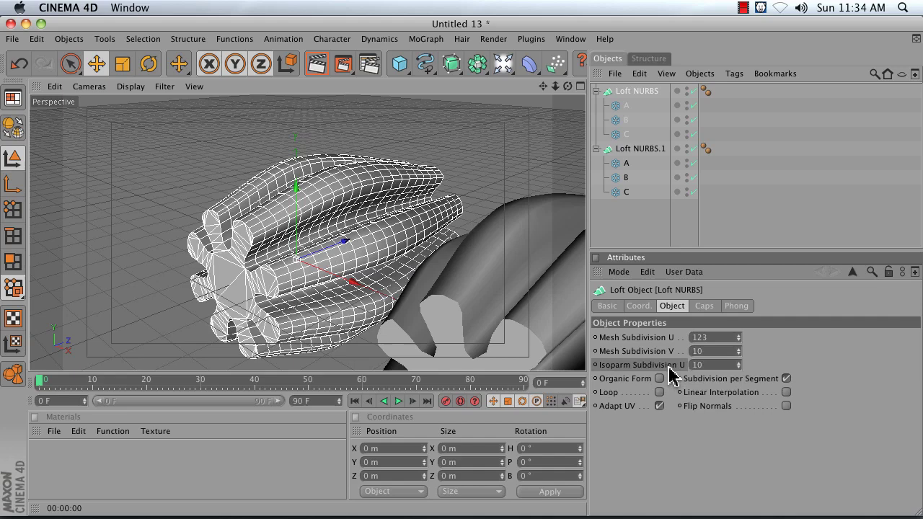
Switch to the four-view layout, try an Isoparm Subdivision U of 20 on the first Loft NURBS, and reset it to 10
{"action": "left_click", "coordinate": [630, 239]}
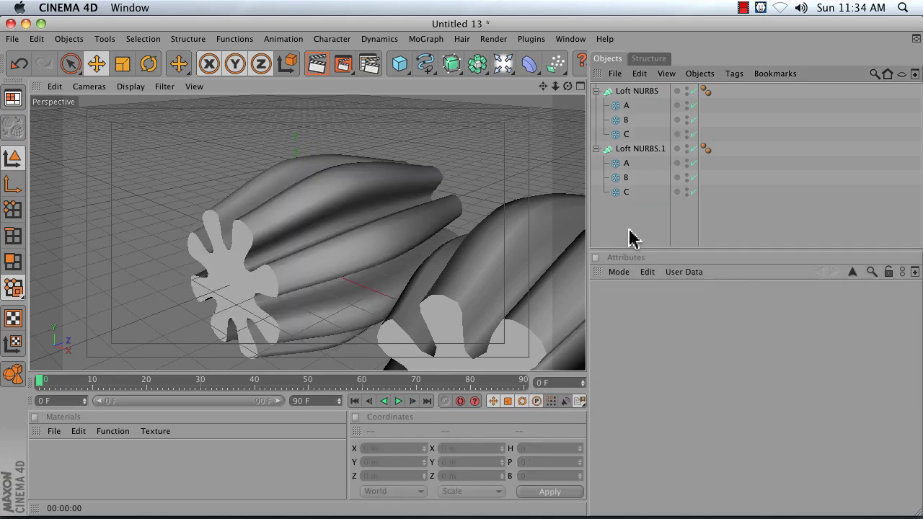
{"action": "left_click", "coordinate": [581, 86]}
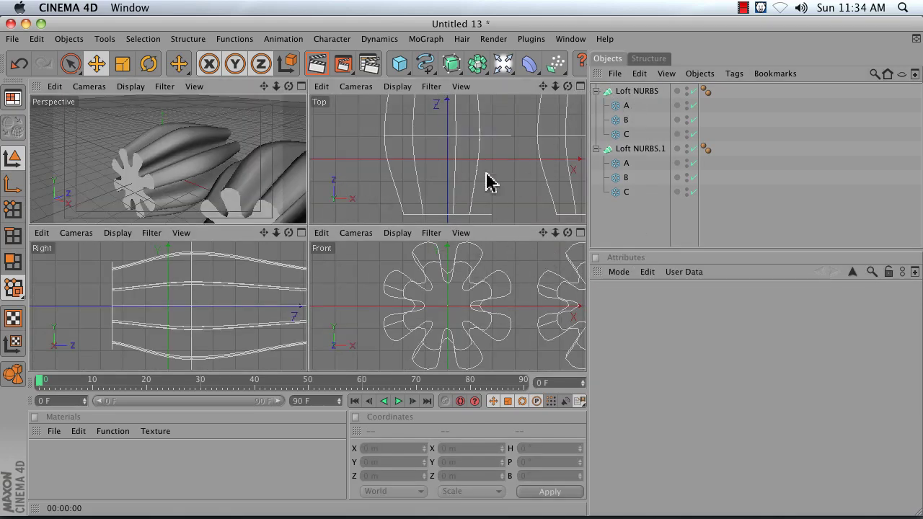
{"action": "left_click", "coordinate": [488, 292]}
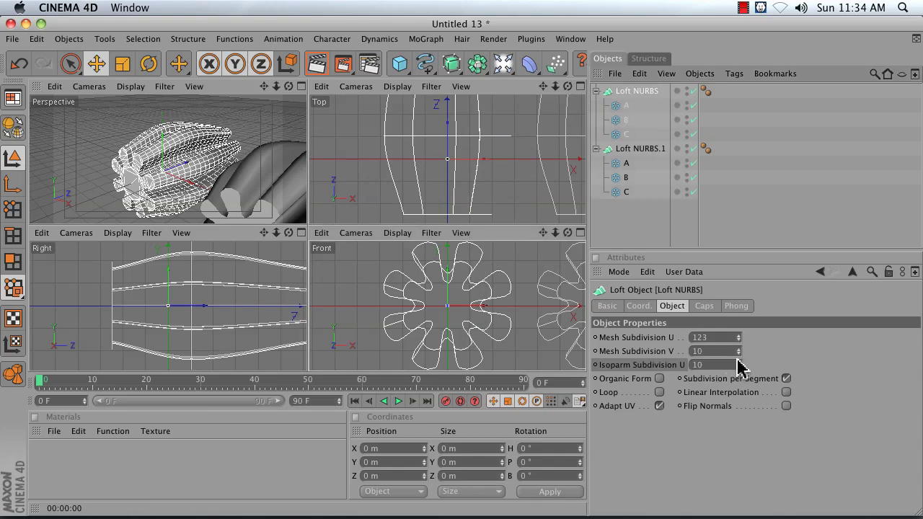
{"action": "left_click_drag", "start_coordinate": [738, 365], "coordinate": [740, 367]}
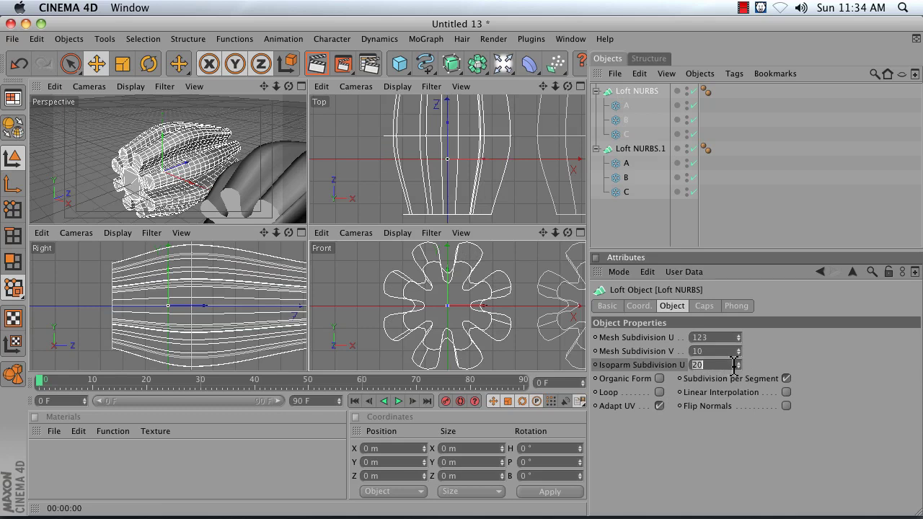
{"action": "key", "text": "Return"}
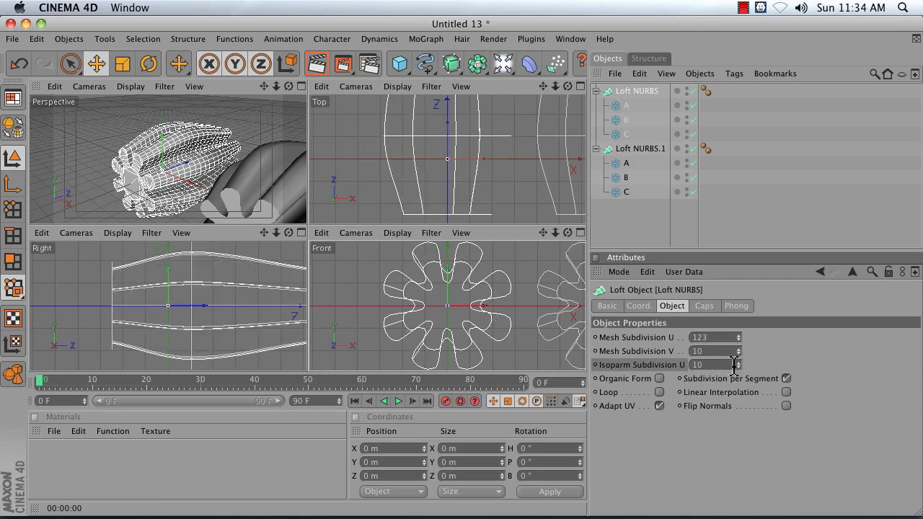
{"action": "left_click", "coordinate": [261, 136]}
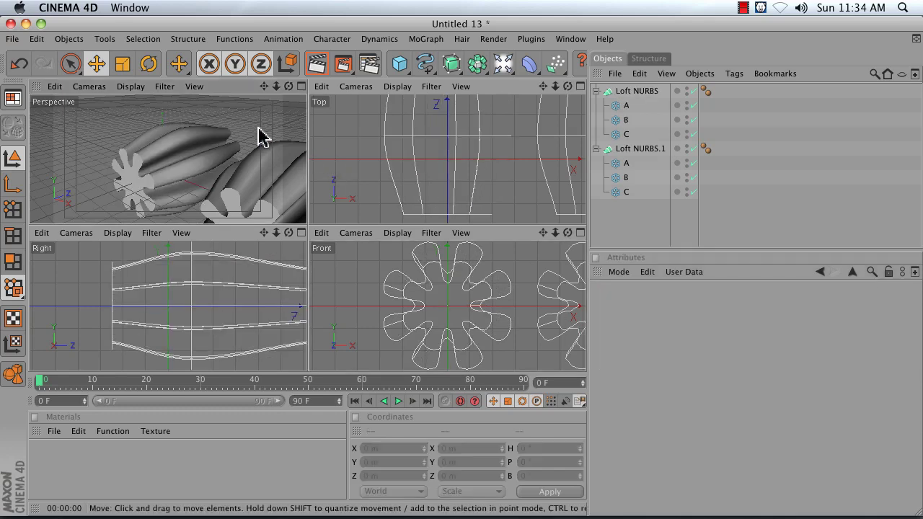
Maximize the perspective view, switch to the Untitled 14 document and frame its first loft
{"action": "left_click", "coordinate": [302, 87]}
{"action": "left_click", "coordinate": [571, 39]}
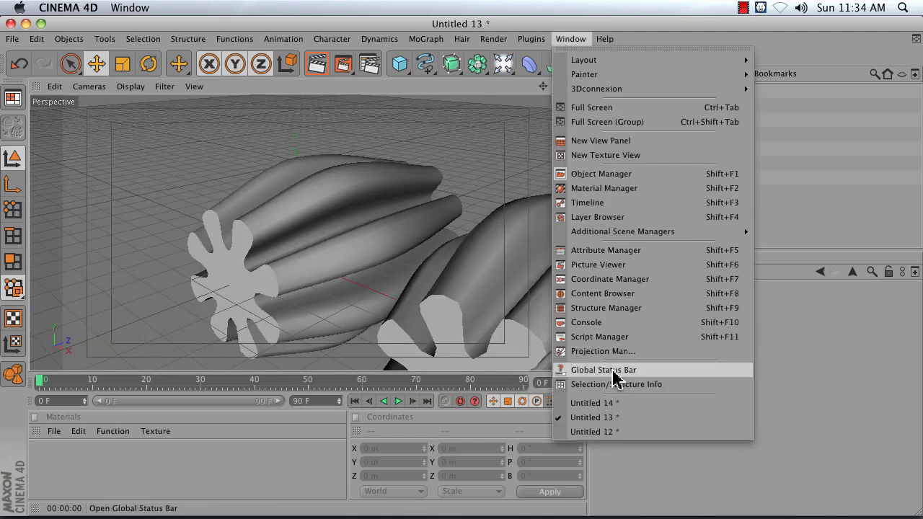
{"action": "left_click", "coordinate": [604, 404]}
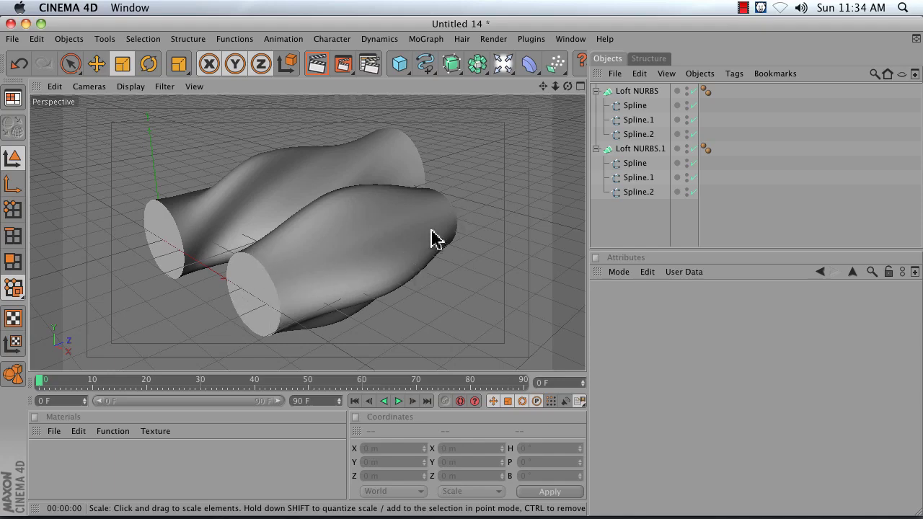
{"action": "left_click_drag", "start_coordinate": [546, 84], "coordinate": [547, 85]}
{"action": "right_click_drag", "start_coordinate": [547, 86], "coordinate": [548, 85]}
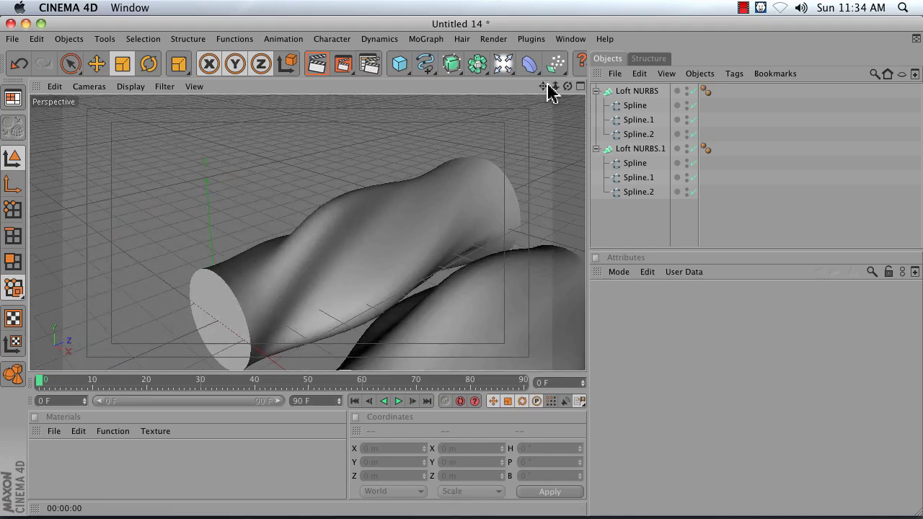
{"action": "left_click_drag", "start_coordinate": [547, 85], "coordinate": [547, 84]}
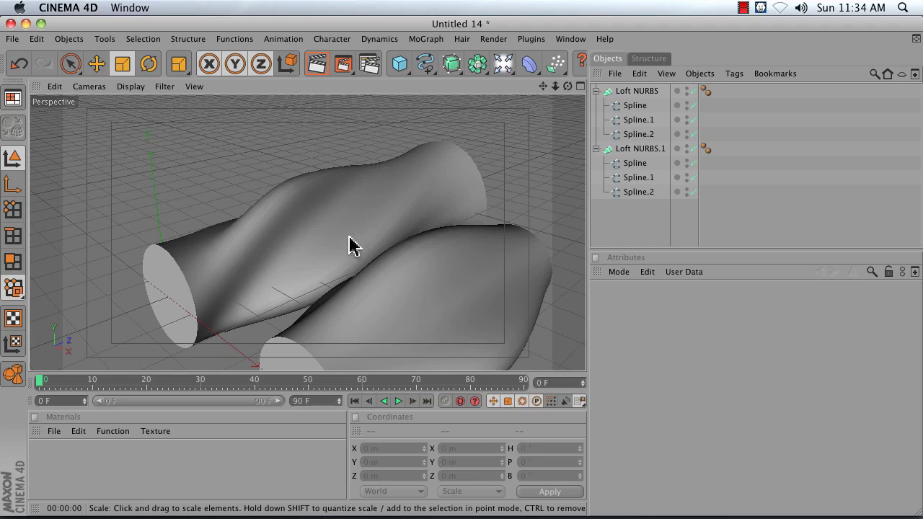
Select each child spline of the first Loft NURBS in turn, and turn off the loft to expose its splines
{"action": "left_click", "coordinate": [628, 106]}
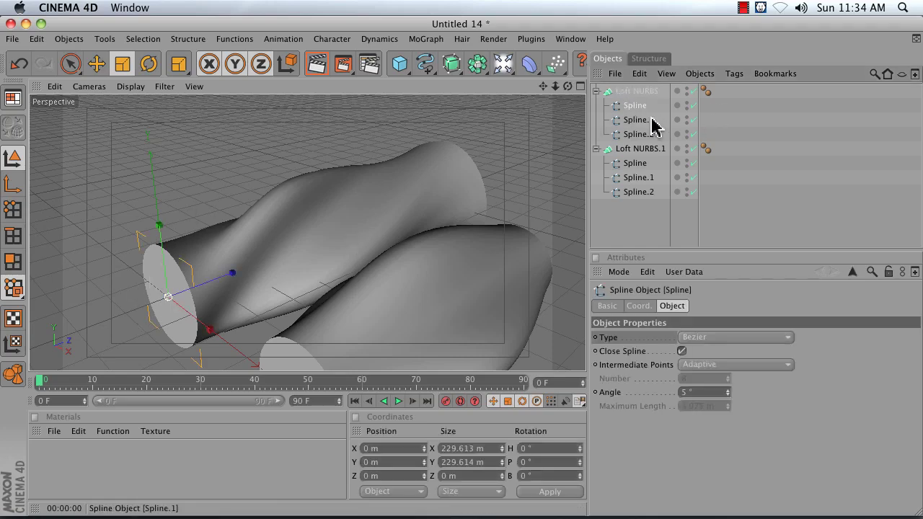
{"action": "left_click", "coordinate": [649, 122]}
{"action": "left_click", "coordinate": [637, 134]}
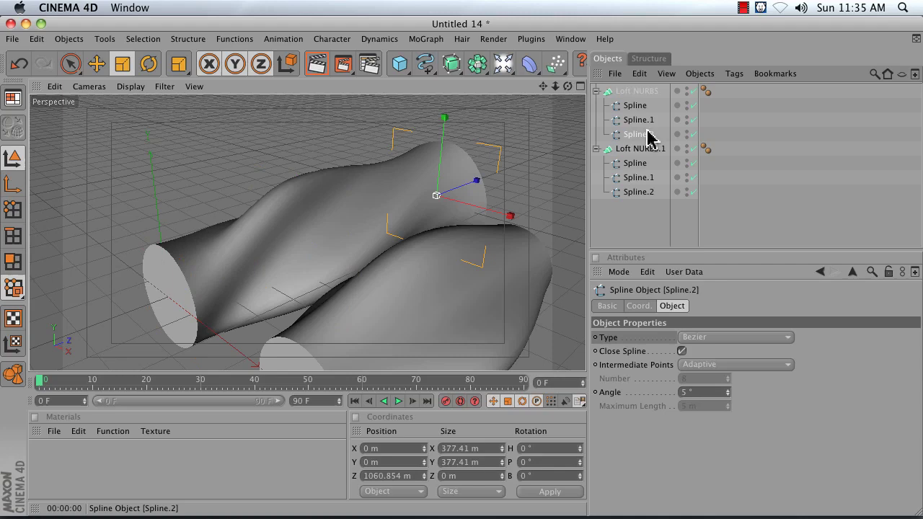
{"action": "left_click", "coordinate": [694, 91]}
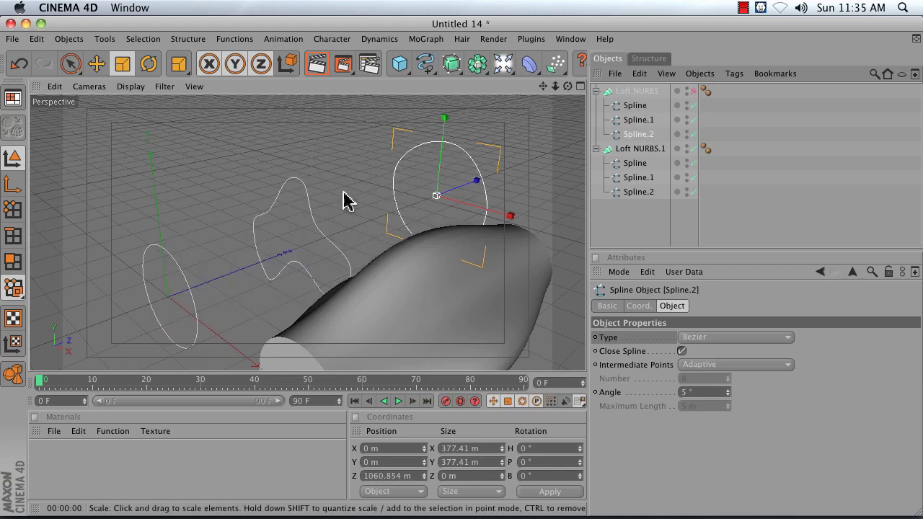
Examine the points of the first loft's three splines in point mode, and turn the loft back on
{"action": "left_click", "coordinate": [13, 209]}
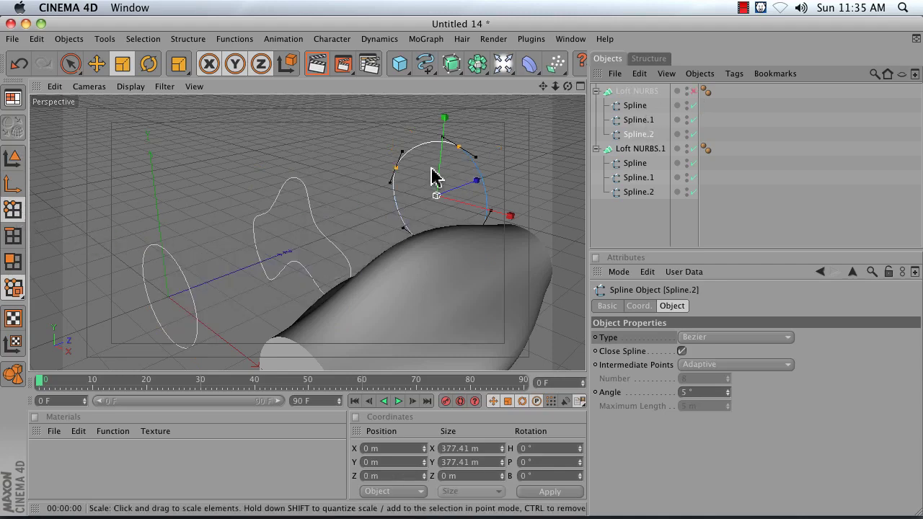
{"action": "left_click", "coordinate": [629, 124]}
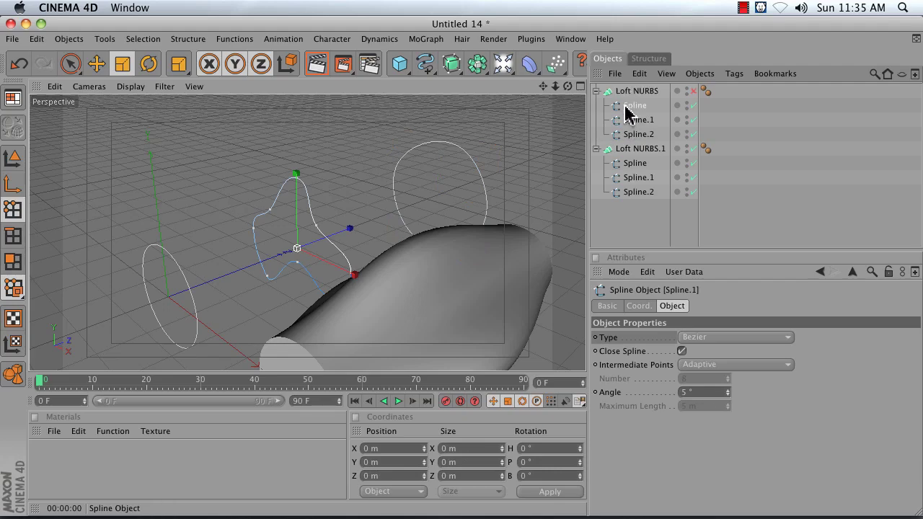
{"action": "left_click", "coordinate": [631, 106]}
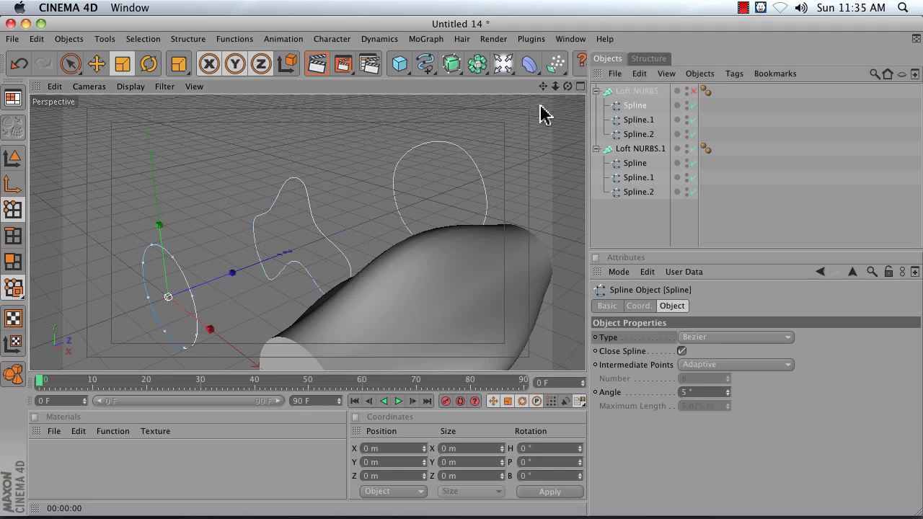
{"action": "left_click_drag", "start_coordinate": [567, 86], "coordinate": [520, 101]}
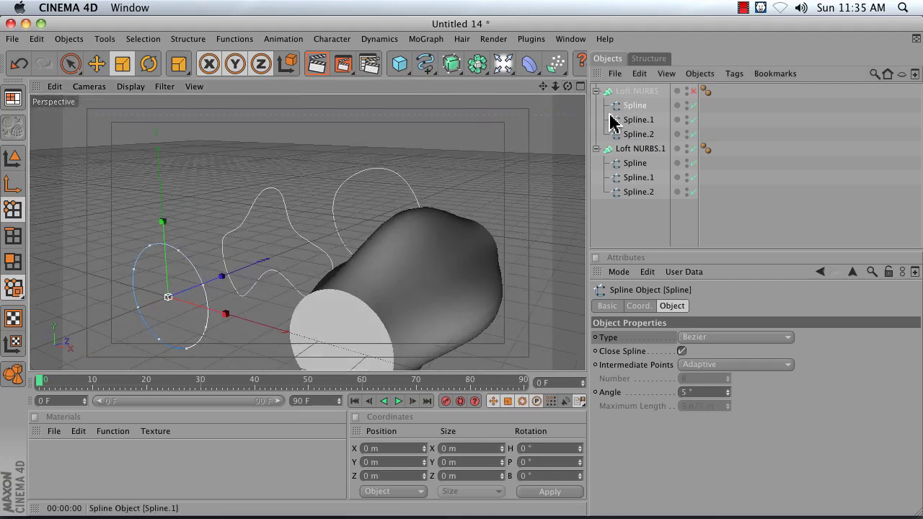
{"action": "left_click", "coordinate": [639, 134]}
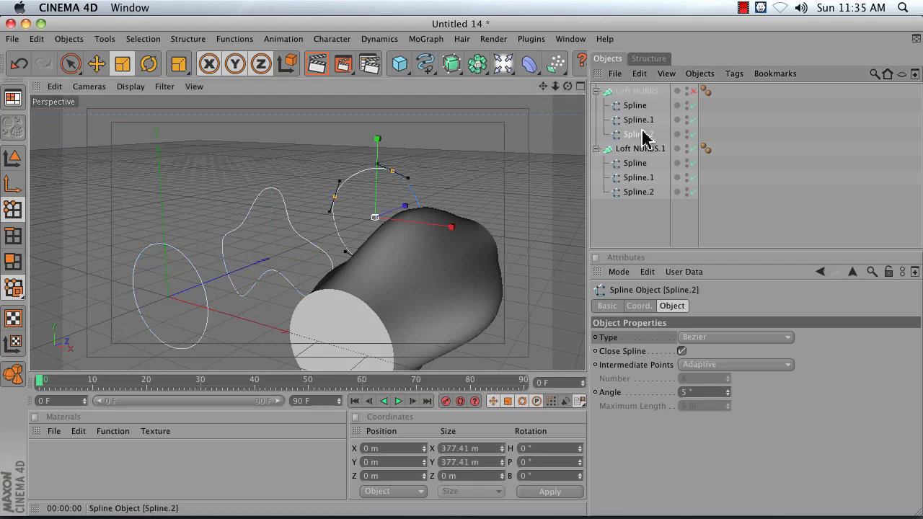
{"action": "left_click", "coordinate": [694, 91]}
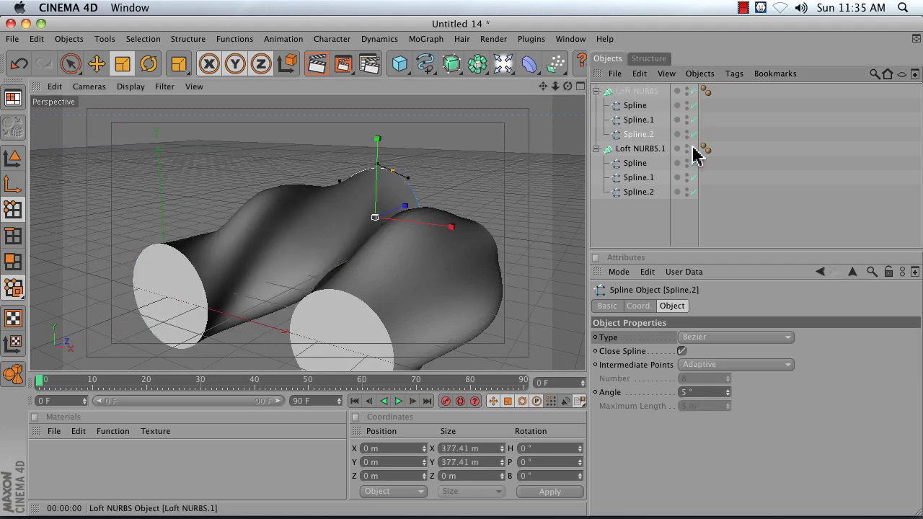
Turn off Loft NURBS.1 and compare the points of its three child splines with those of the first loft's splines
{"action": "left_click", "coordinate": [694, 148]}
{"action": "left_click", "coordinate": [642, 149]}
{"action": "left_click_drag", "start_coordinate": [543, 86], "coordinate": [481, 57]}
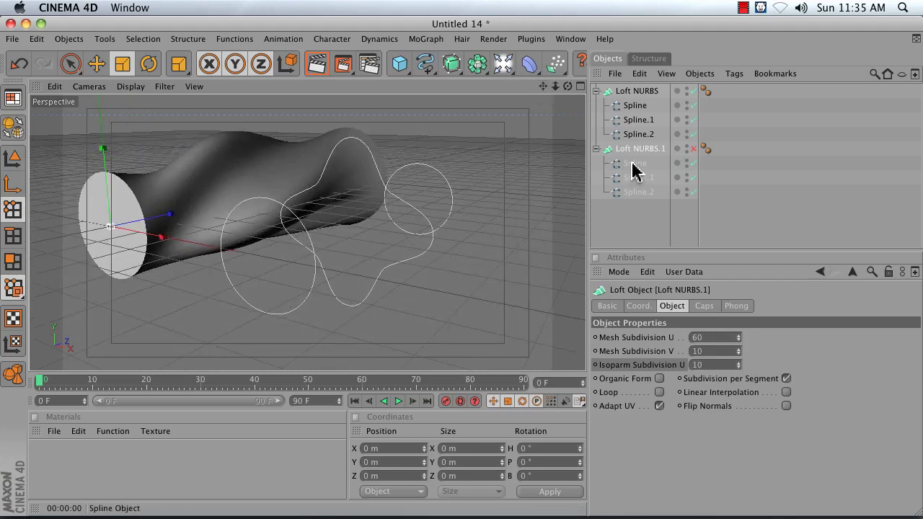
{"action": "left_click", "coordinate": [633, 164]}
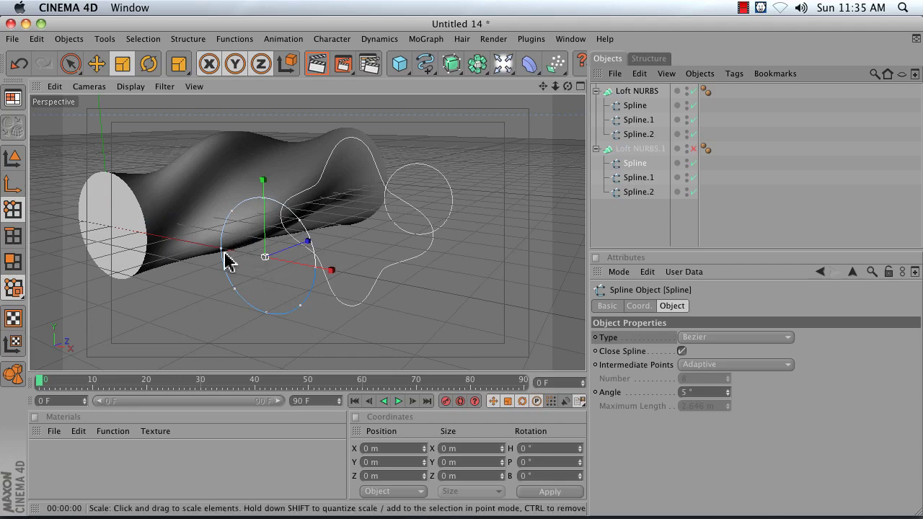
{"action": "left_click", "coordinate": [622, 179]}
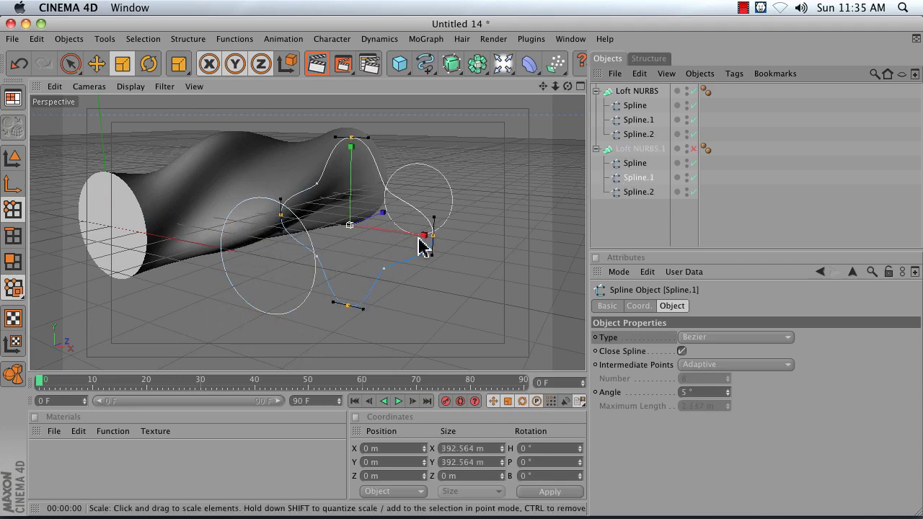
{"action": "left_click", "coordinate": [631, 165]}
{"action": "left_click", "coordinate": [632, 177]}
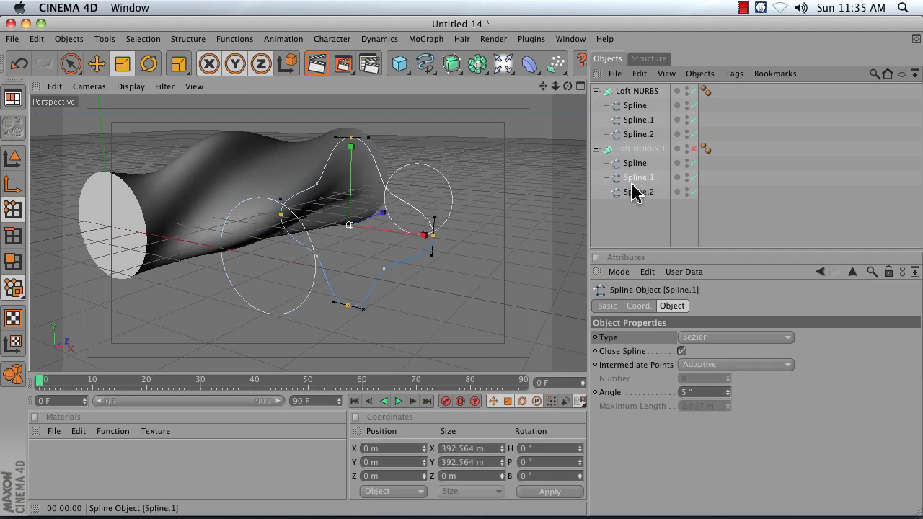
{"action": "left_click", "coordinate": [637, 193]}
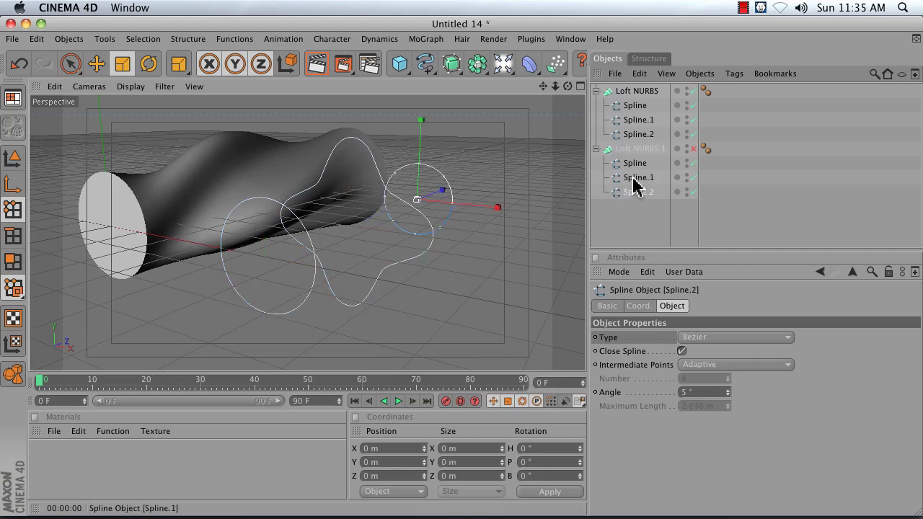
{"action": "left_click", "coordinate": [635, 178]}
{"action": "left_click", "coordinate": [633, 165]}
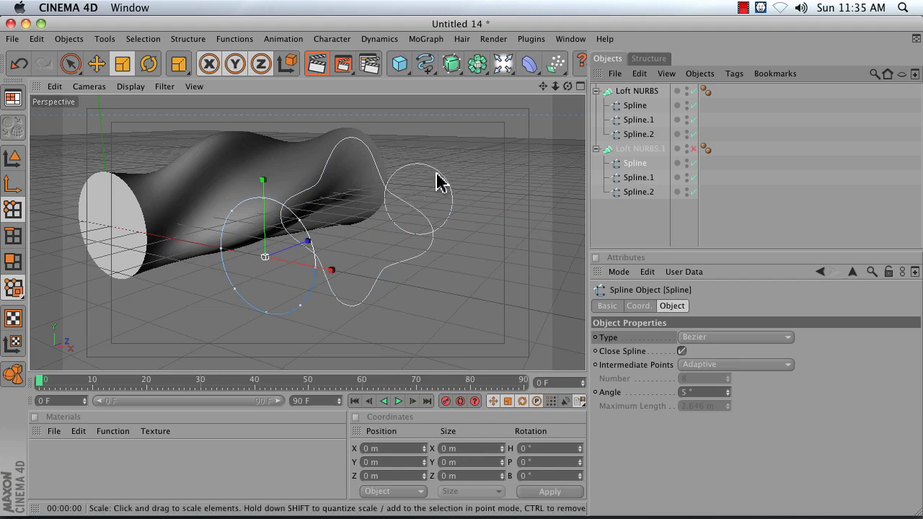
{"action": "left_click", "coordinate": [624, 135]}
{"action": "left_click", "coordinate": [629, 121]}
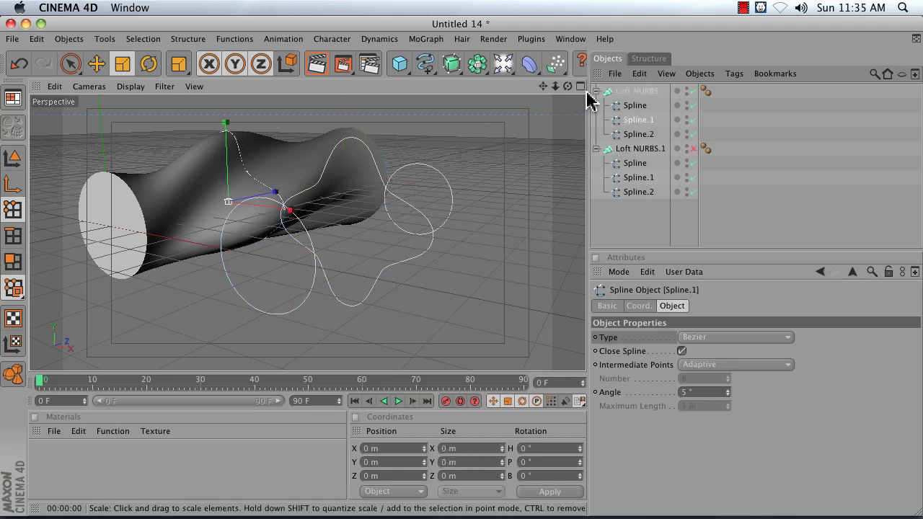
Delete Loft NURBS.1, and remove Spline.1 and Spline.2 from the first Loft NURBS
{"action": "left_click_drag", "start_coordinate": [543, 87], "coordinate": [470, 134]}
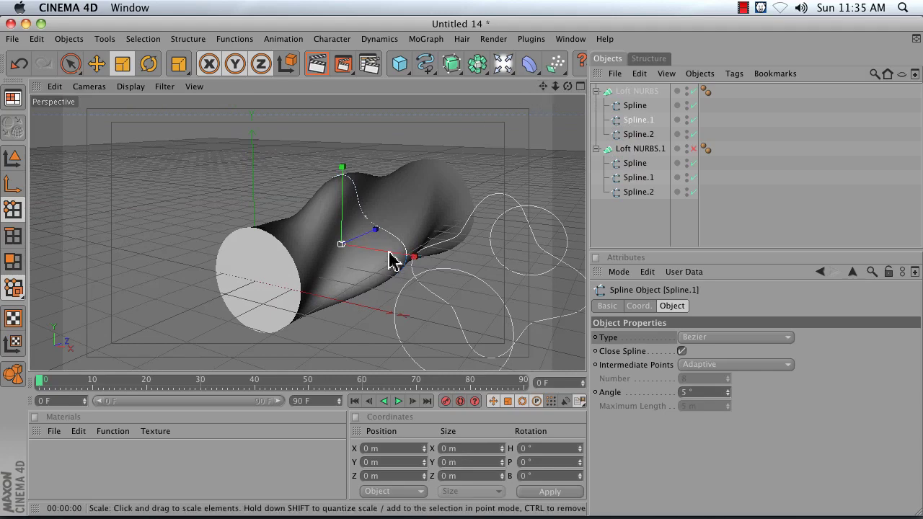
{"action": "left_click", "coordinate": [632, 153]}
{"action": "key", "text": "Delete"}
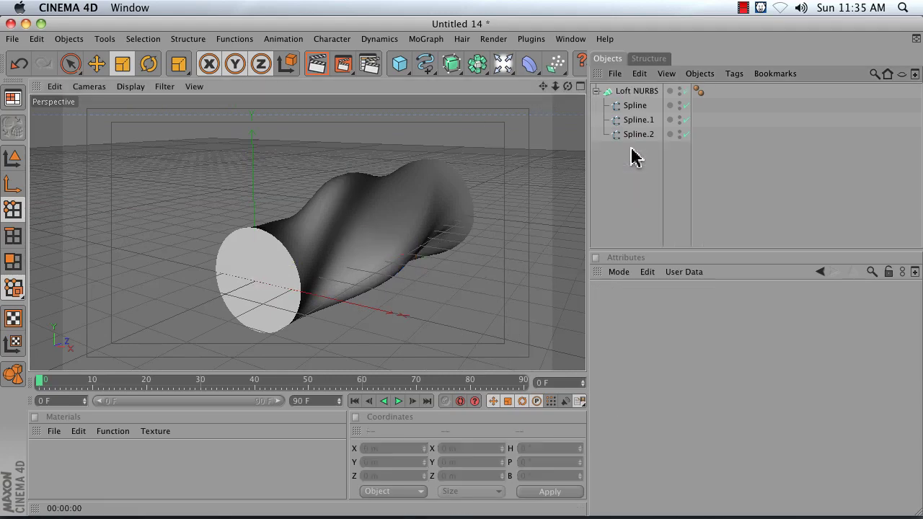
{"action": "left_click", "coordinate": [626, 109]}
{"action": "key", "text": "Delete"}
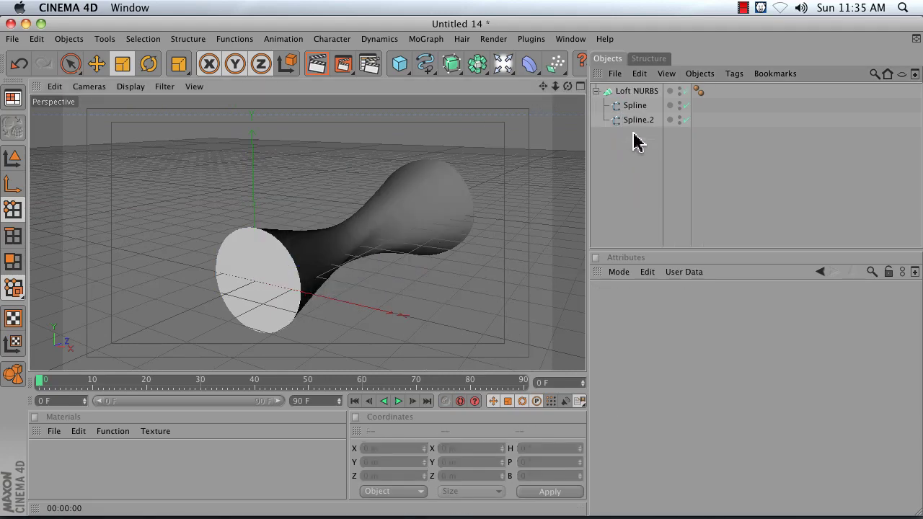
{"action": "left_click", "coordinate": [633, 124]}
{"action": "key", "text": "Delete"}
Turn off the Loft NURBS and copy its circle spline twice along Z, placing the first copy about 287 m away and the second farther back
{"action": "left_click", "coordinate": [628, 108]}
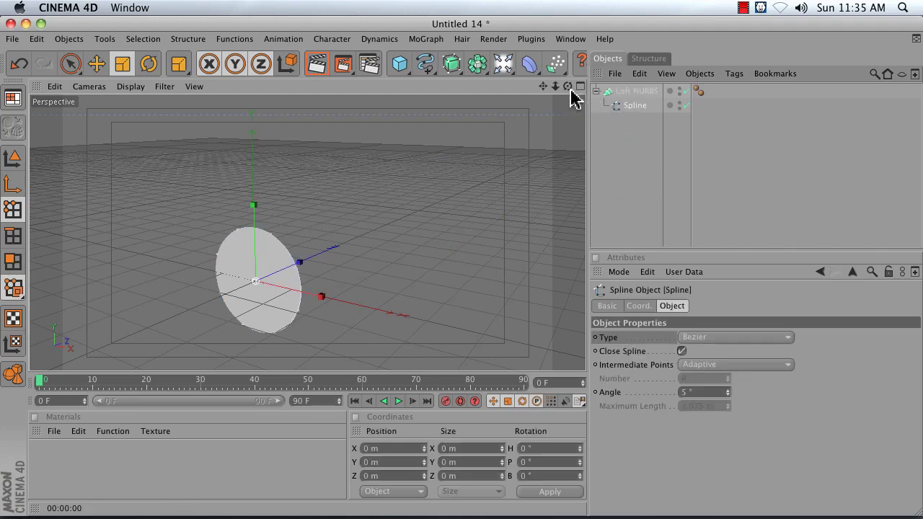
{"action": "left_click_drag", "start_coordinate": [569, 87], "coordinate": [618, 114]}
{"action": "left_click", "coordinate": [686, 92]}
{"action": "left_click", "coordinate": [96, 64]}
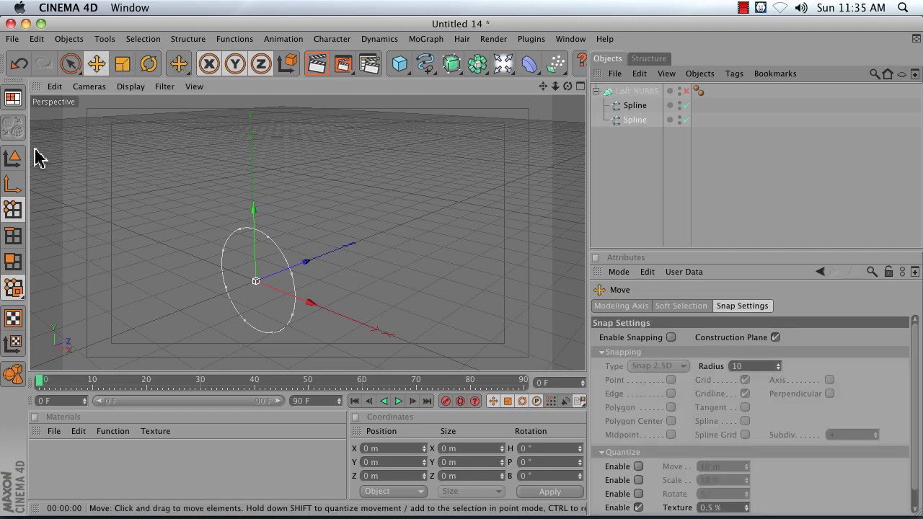
{"action": "left_click", "coordinate": [13, 158]}
{"action": "left_click_drag", "start_coordinate": [300, 277], "coordinate": [381, 245]}
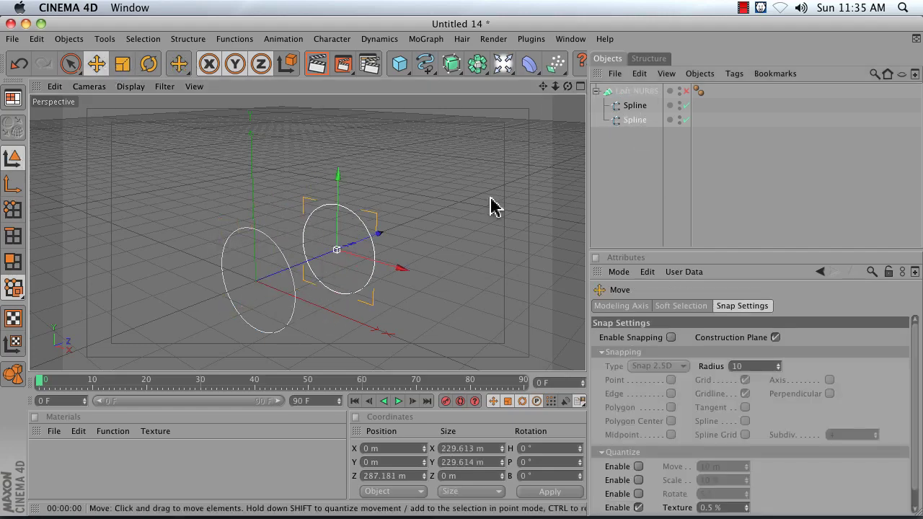
{"action": "left_click_drag", "start_coordinate": [618, 123], "coordinate": [628, 130], "text": "ctrl"}
{"action": "left_click_drag", "start_coordinate": [354, 245], "coordinate": [420, 219]}
Prepare the middle circle spline for point editing with the Live Selection tool
{"action": "left_click", "coordinate": [634, 120]}
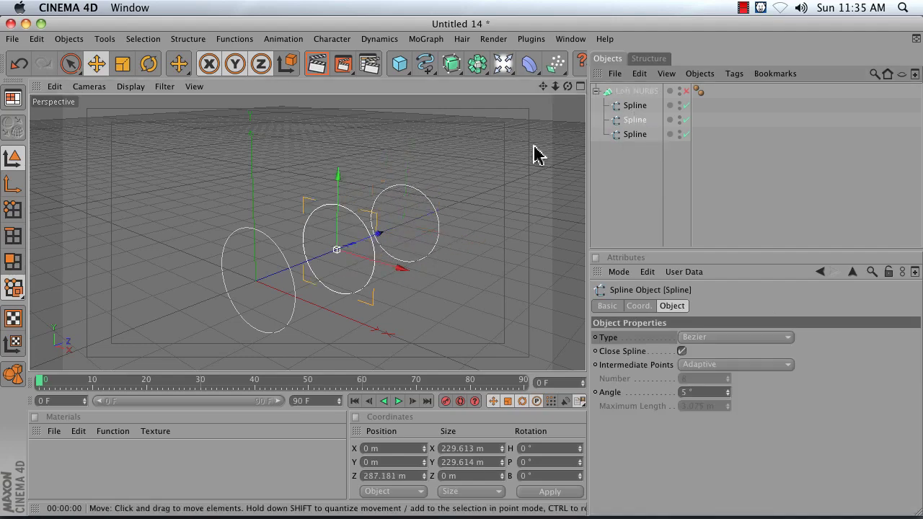
{"action": "left_click", "coordinate": [16, 213]}
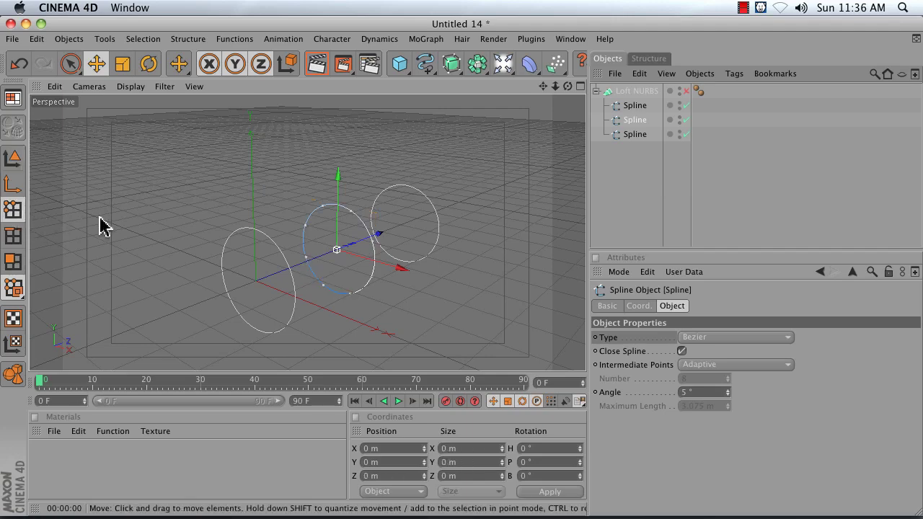
{"action": "key", "text": "9"}
{"action": "left_click", "coordinate": [306, 227]}
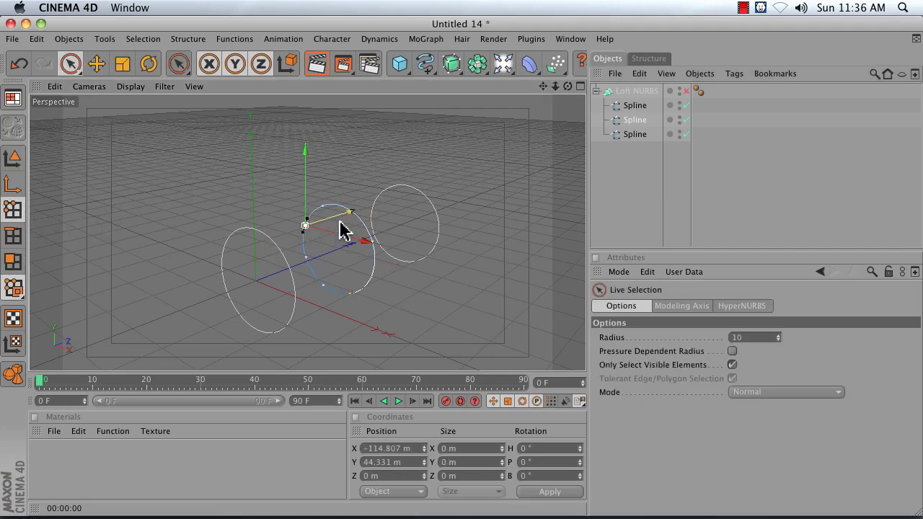
{"action": "mouse_move", "coordinate": [383, 245]}
{"action": "left_mouse_down", "text": "shift"}
{"action": "mouse_move", "coordinate": [371, 284]}
{"action": "mouse_move", "coordinate": [346, 299]}
{"action": "mouse_move", "coordinate": [307, 267]}
{"action": "left_mouse_up", "text": "shift"}
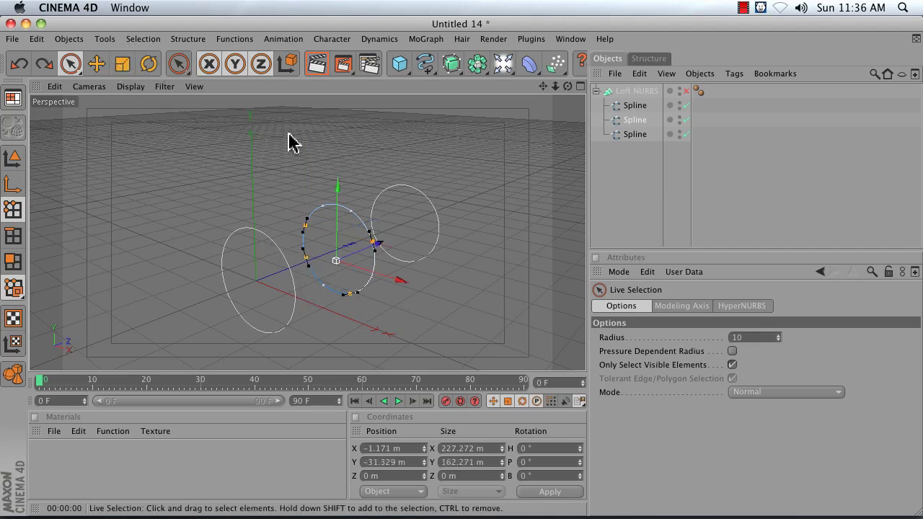
{"action": "left_click", "coordinate": [364, 186]}
Select every other point on the middle spline and scale them outward into a star shape about 430 m across
{"action": "mouse_move", "coordinate": [306, 230]}
{"action": "left_mouse_down"}
{"action": "mouse_move", "coordinate": [377, 279]}
{"action": "mouse_move", "coordinate": [336, 270]}
{"action": "mouse_move", "coordinate": [310, 306]}
{"action": "left_mouse_up"}
{"action": "left_click", "coordinate": [125, 71]}
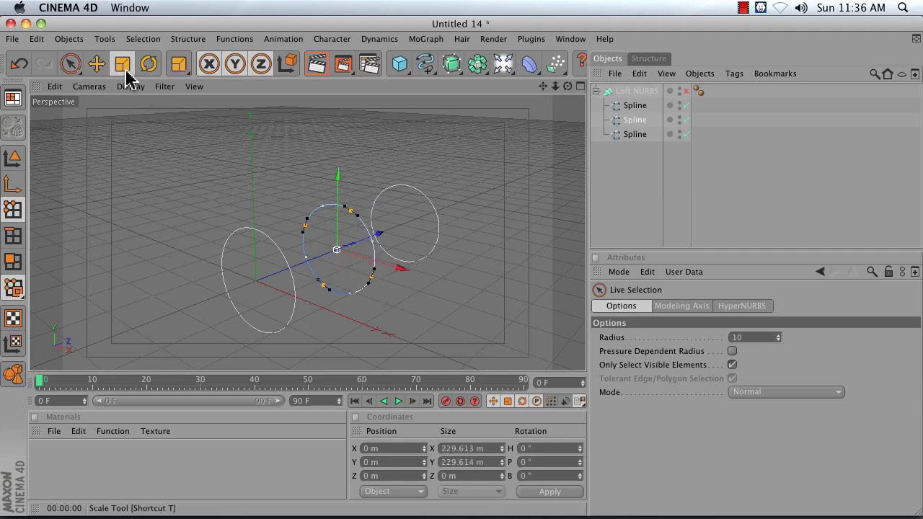
{"action": "left_click_drag", "start_coordinate": [64, 197], "coordinate": [199, 196]}
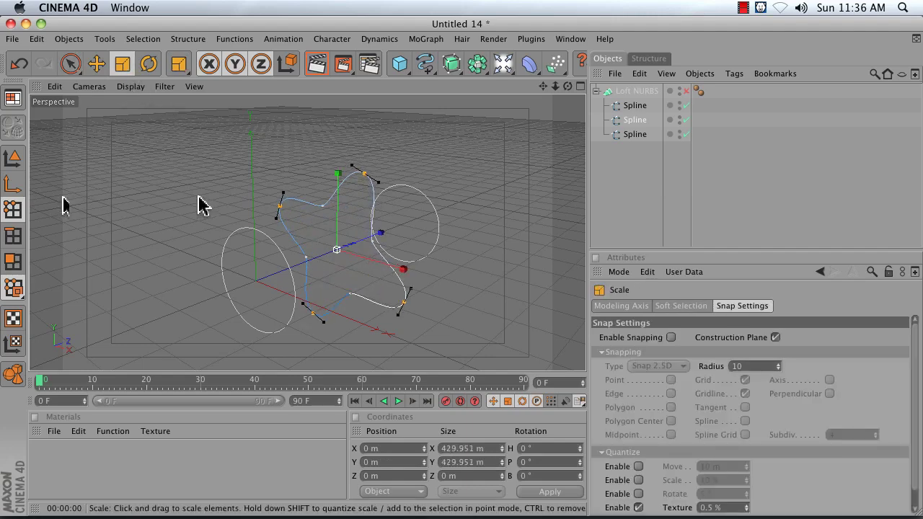
Turn the Loft NURBS back on to loft through the three splines, and select its front circle spline
{"action": "left_click", "coordinate": [683, 92]}
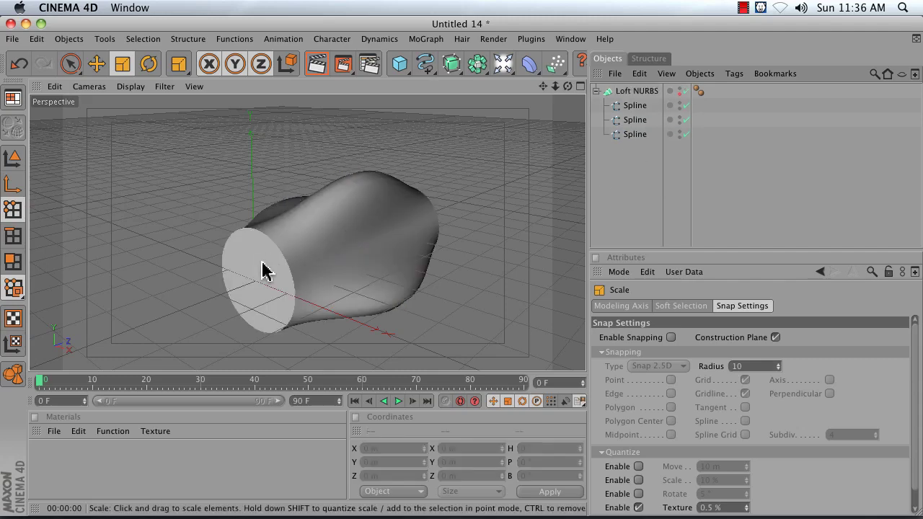
{"action": "left_click_drag", "start_coordinate": [568, 86], "coordinate": [536, 83]}
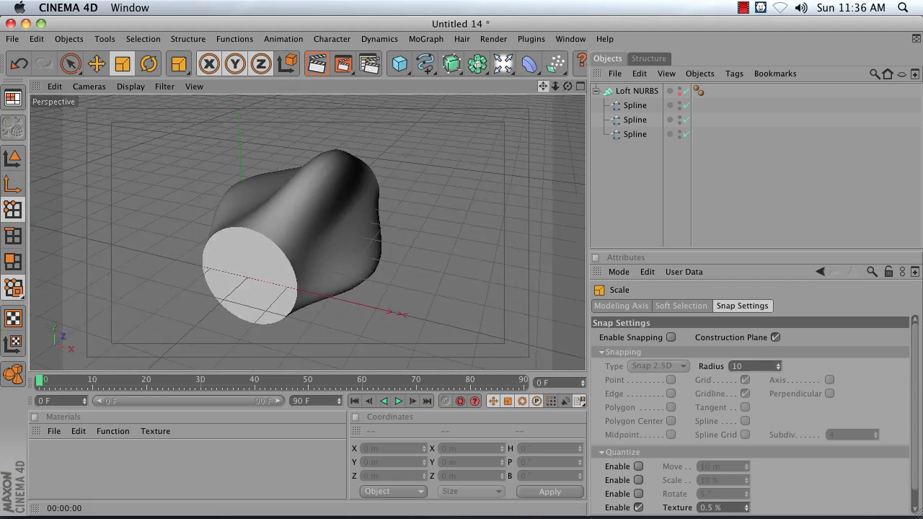
{"action": "left_click", "coordinate": [633, 108]}
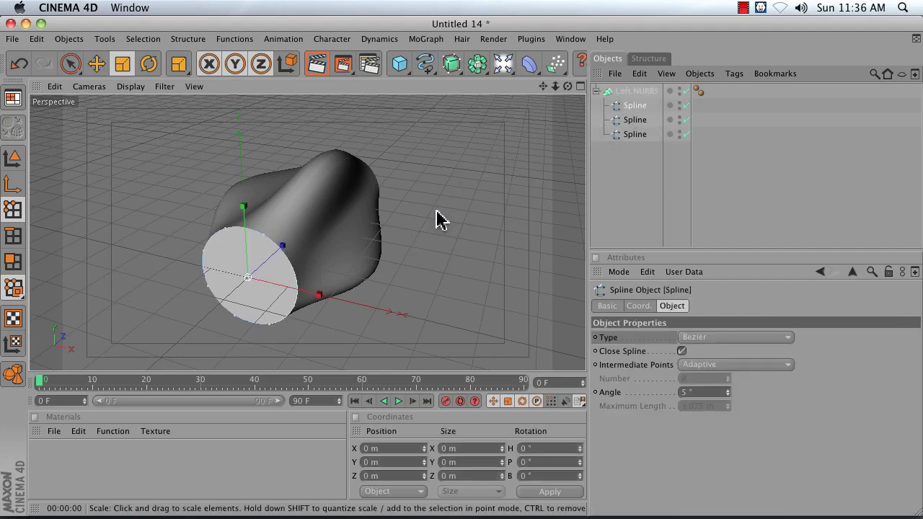
Select all points of the front circle spline and rotate them about the Z axis to twist the loft
{"action": "key", "text": "super+a"}
{"action": "left_click", "coordinate": [148, 63]}
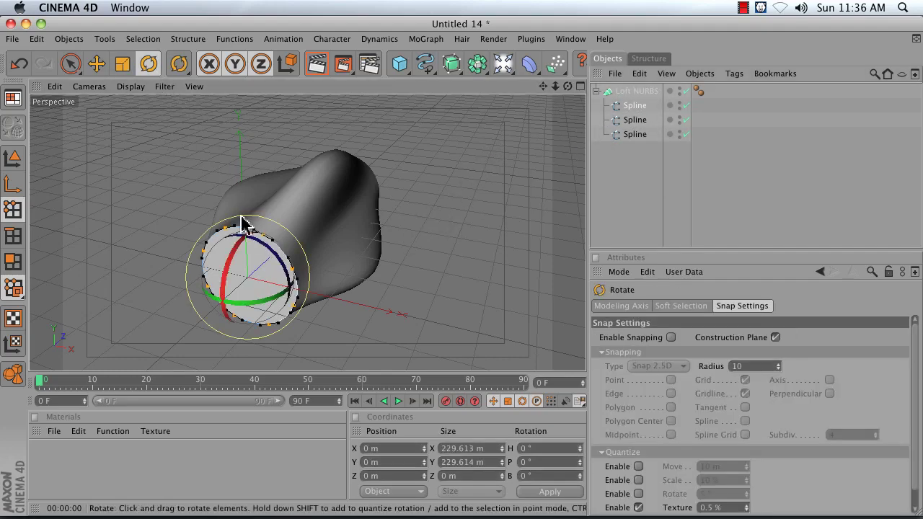
{"action": "left_click_drag", "start_coordinate": [282, 269], "coordinate": [215, 194]}
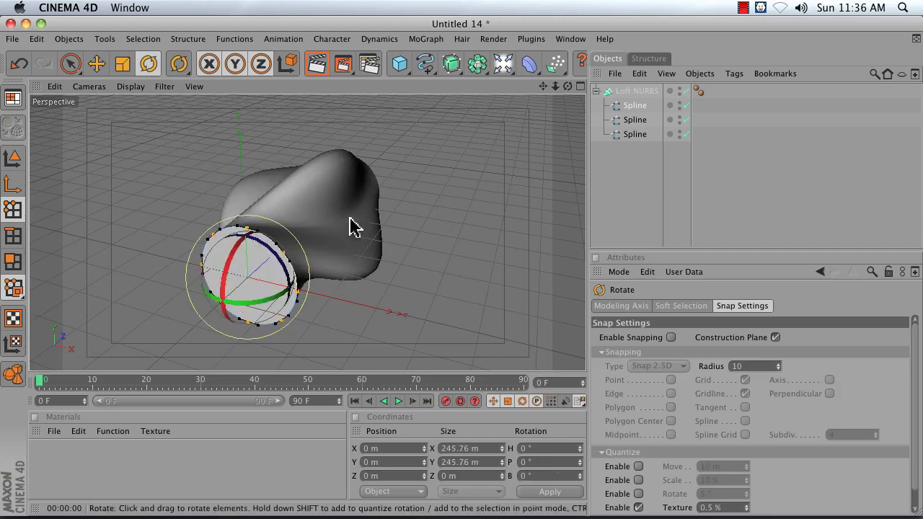
{"action": "left_click", "coordinate": [351, 220]}
{"action": "left_click_drag", "start_coordinate": [567, 86], "coordinate": [513, 111]}
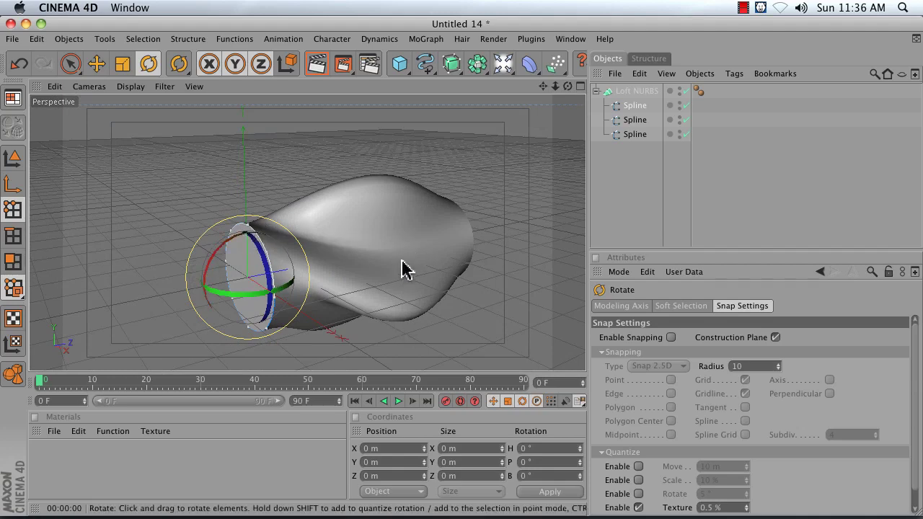
Rotate all of the front spline's points a little further about Z to adjust the twist, and clear the point selection
{"action": "left_click", "coordinate": [629, 106]}
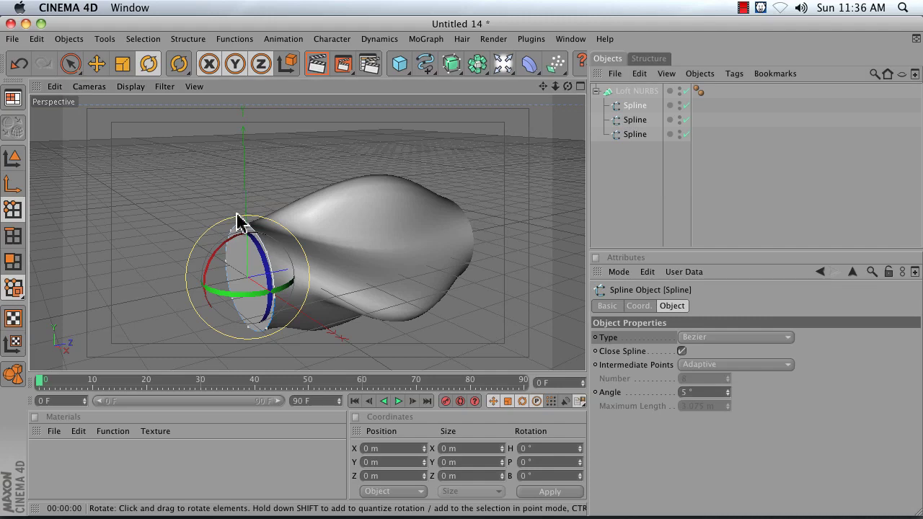
{"action": "key", "text": "ctrl+a"}
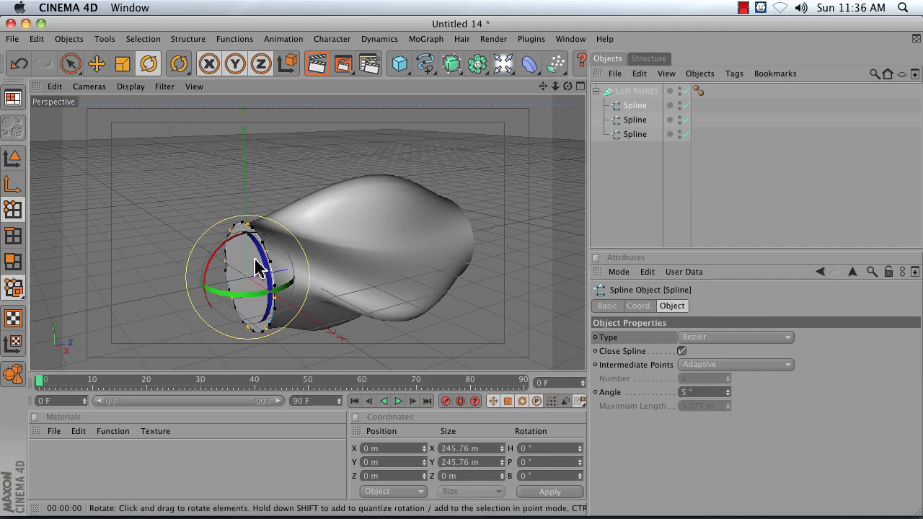
{"action": "left_click_drag", "start_coordinate": [266, 266], "coordinate": [253, 229]}
{"action": "key", "text": "space"}
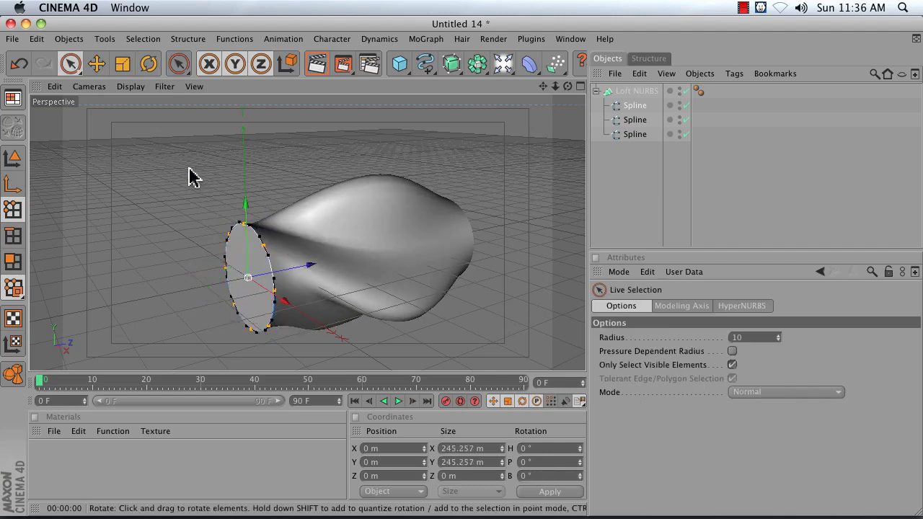
{"action": "left_click", "coordinate": [191, 171]}
Select the point at the top of the front circle spline and set it as the spline's first point
{"action": "left_click", "coordinate": [242, 228]}
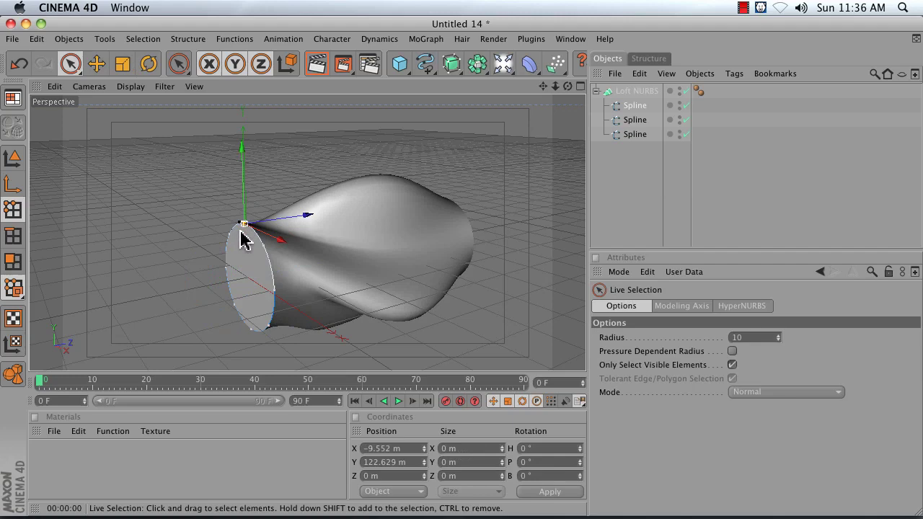
{"action": "right_click", "coordinate": [173, 181]}
{"action": "left_click", "coordinate": [219, 254]}
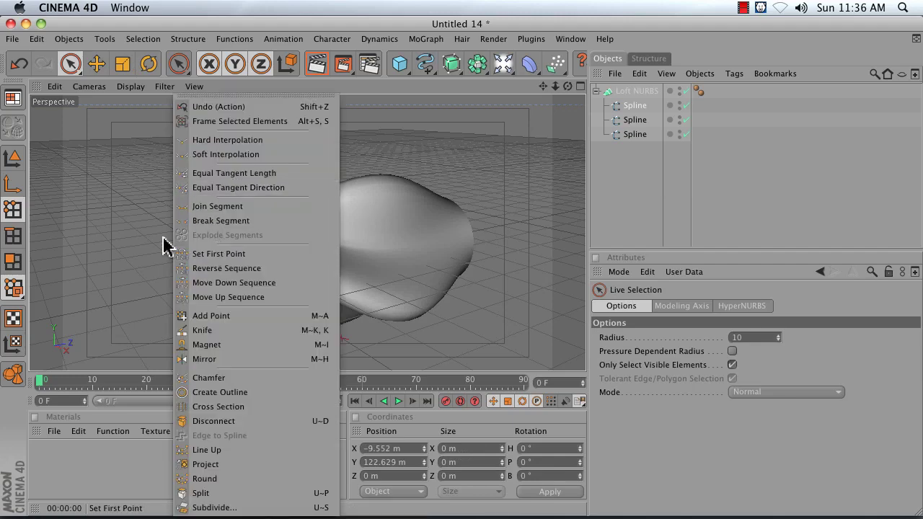
{"action": "right_click", "coordinate": [155, 171]}
{"action": "left_click", "coordinate": [167, 309]}
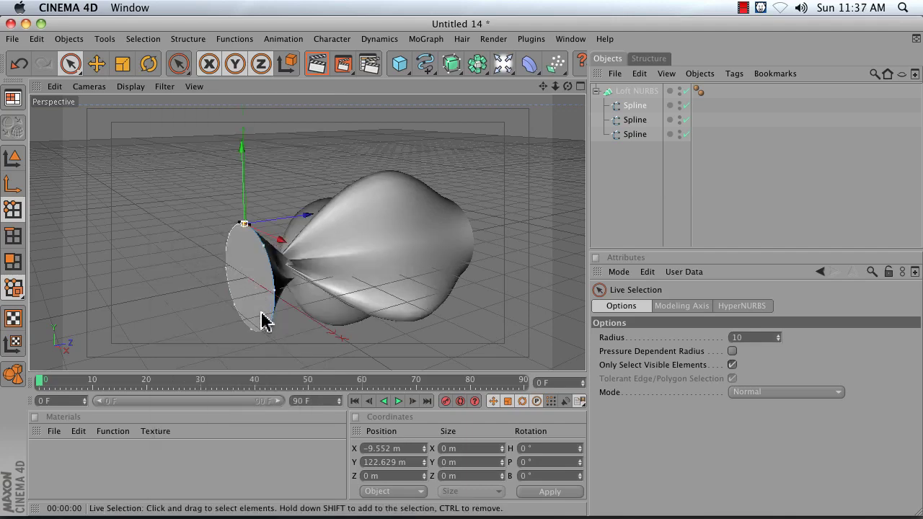
Set the point at the bottom of the front circle spline as its first point, and deselect the spline
{"action": "left_click", "coordinate": [253, 328]}
{"action": "right_click", "coordinate": [170, 271]}
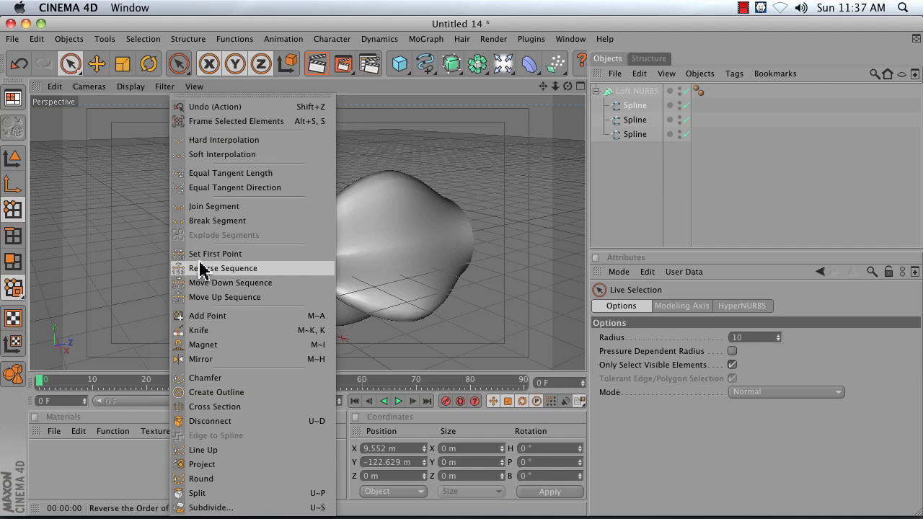
{"action": "left_click", "coordinate": [199, 256]}
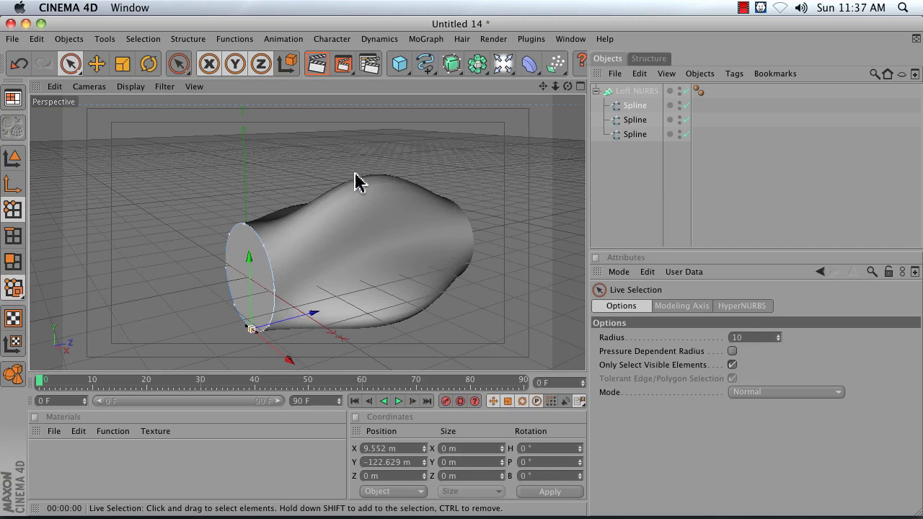
{"action": "left_click", "coordinate": [625, 166]}
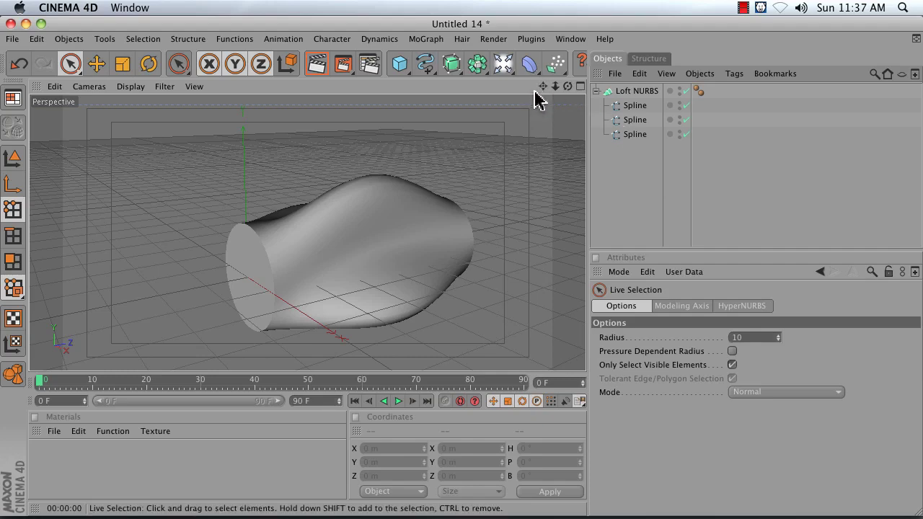
{"action": "left_click_drag", "start_coordinate": [543, 87], "coordinate": [546, 86]}
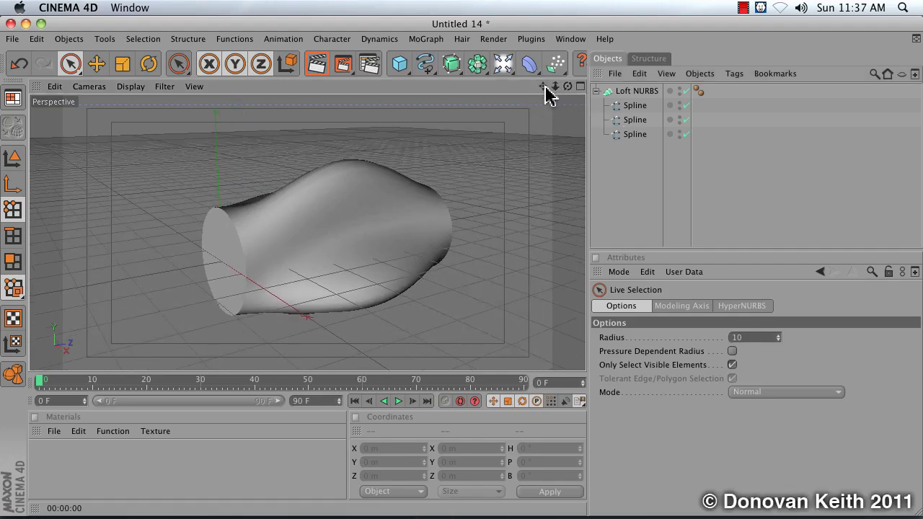